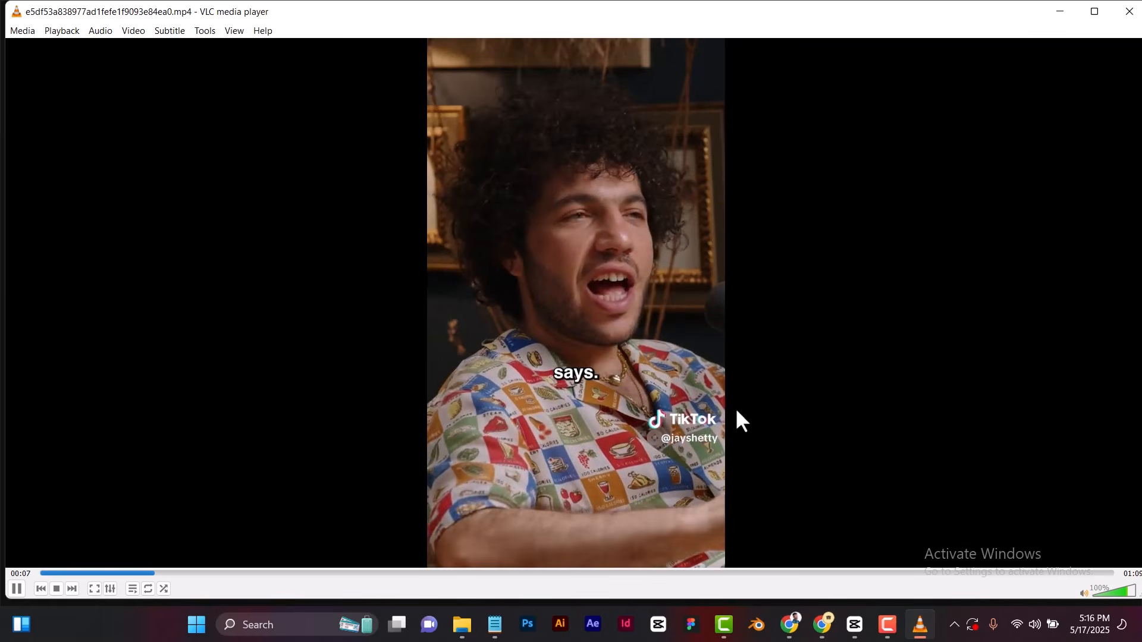
# Play the podcast clip to 00:11, pause it, and capture a region screenshot of the host in the green sweater.
pyautogui.press('space')
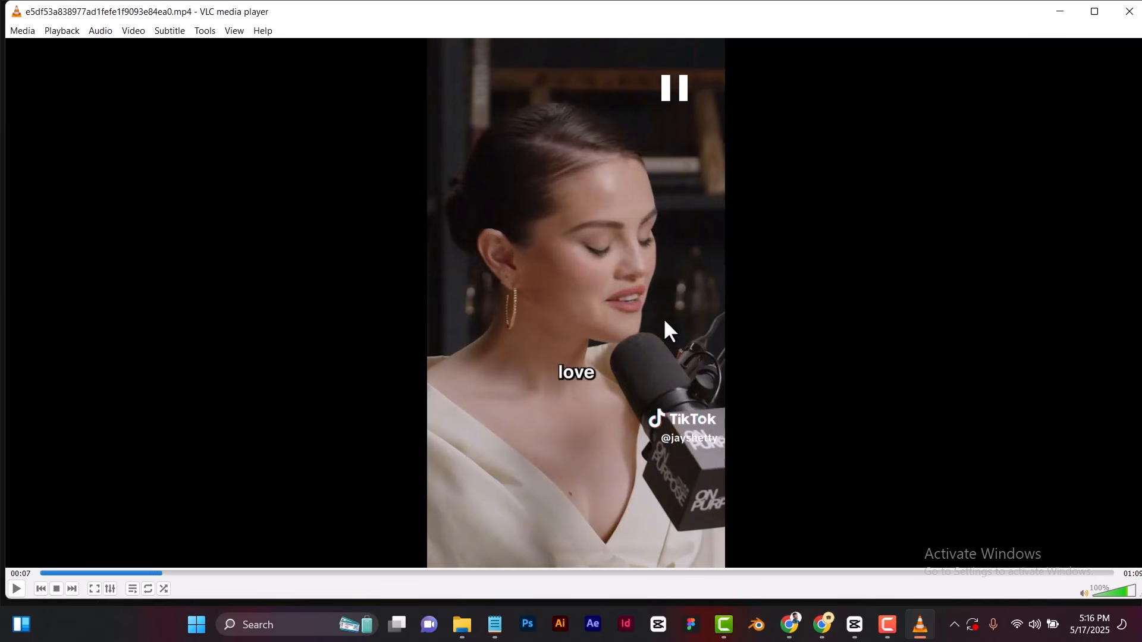
pyautogui.press('space')
pyautogui.press('space')
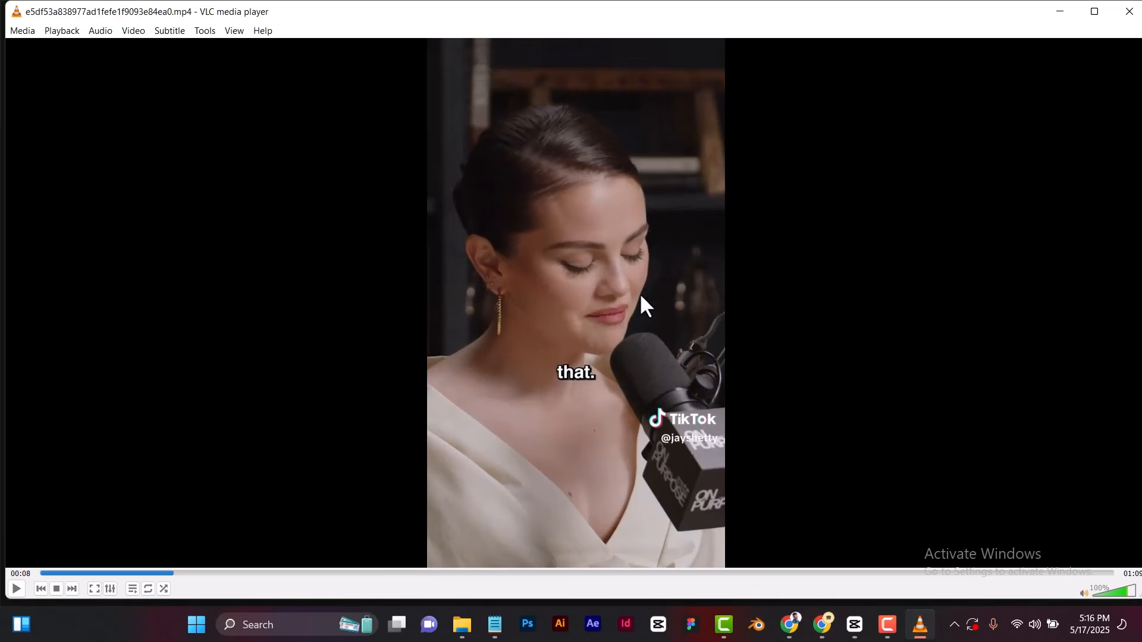
pyautogui.press('space')
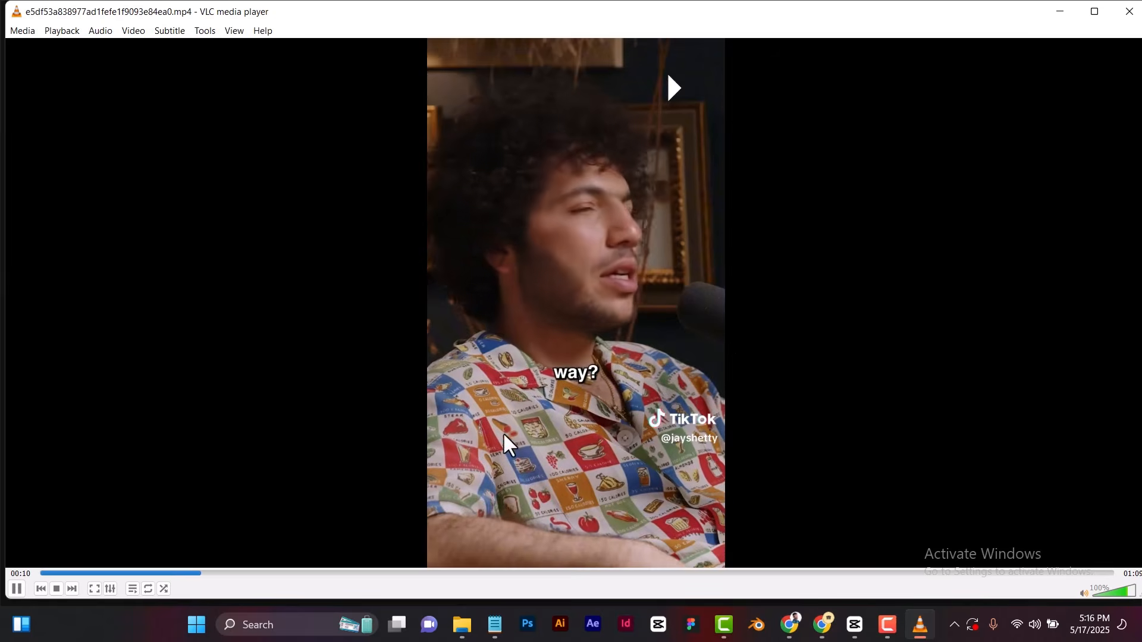
pyautogui.press('space')
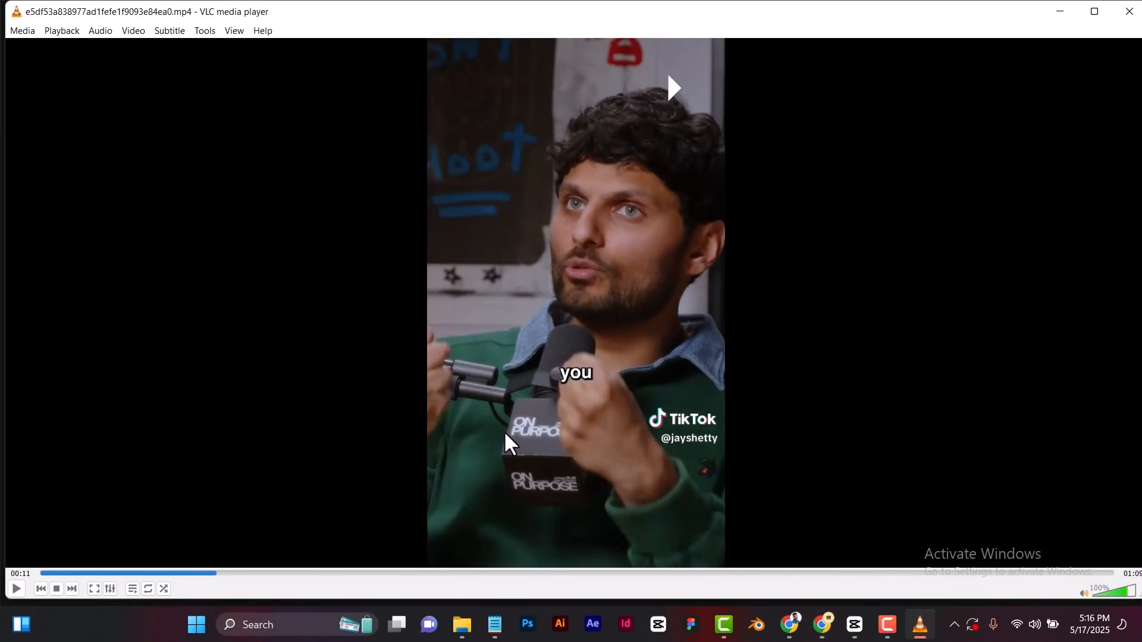
pyautogui.press('space')
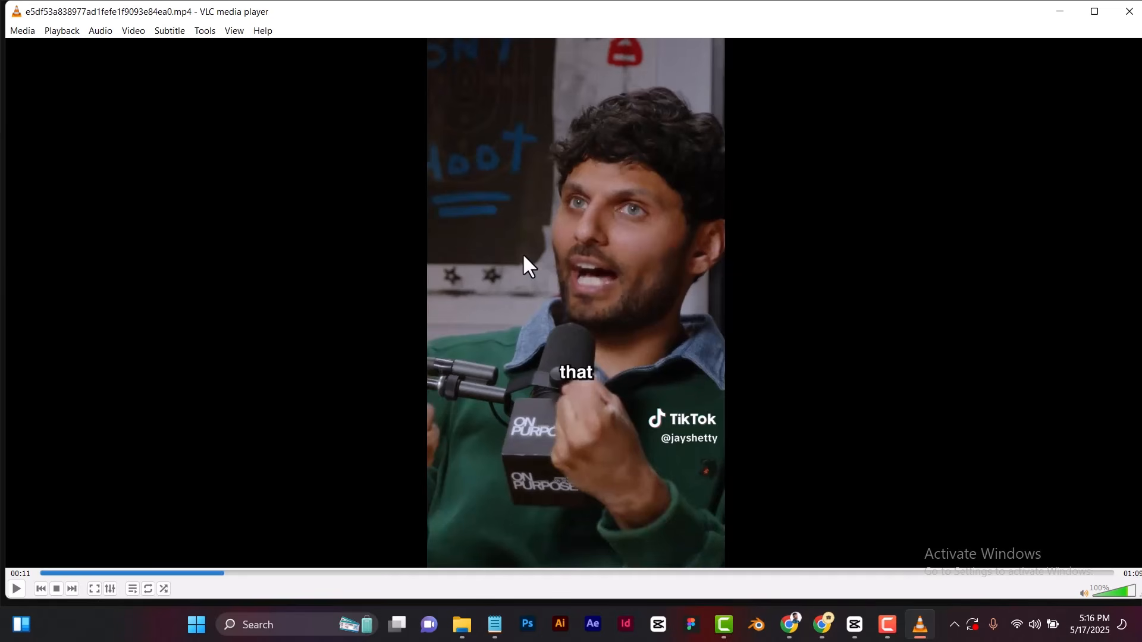
pyautogui.press('super+shift+s')
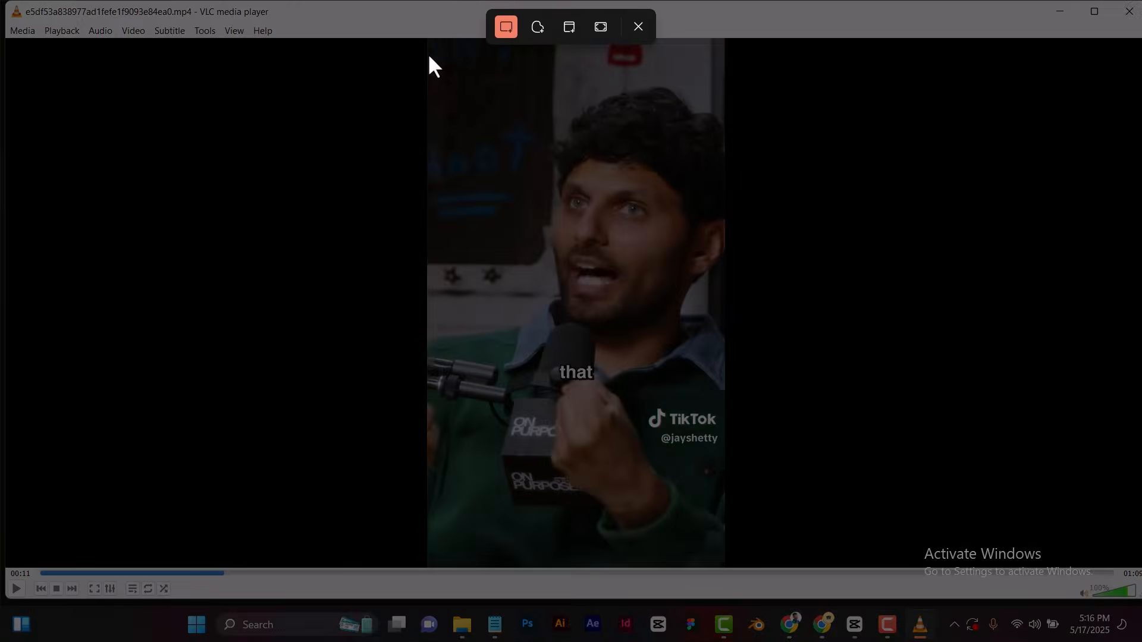
pyautogui.moveTo(433, 39); pyautogui.dragTo(726, 363)
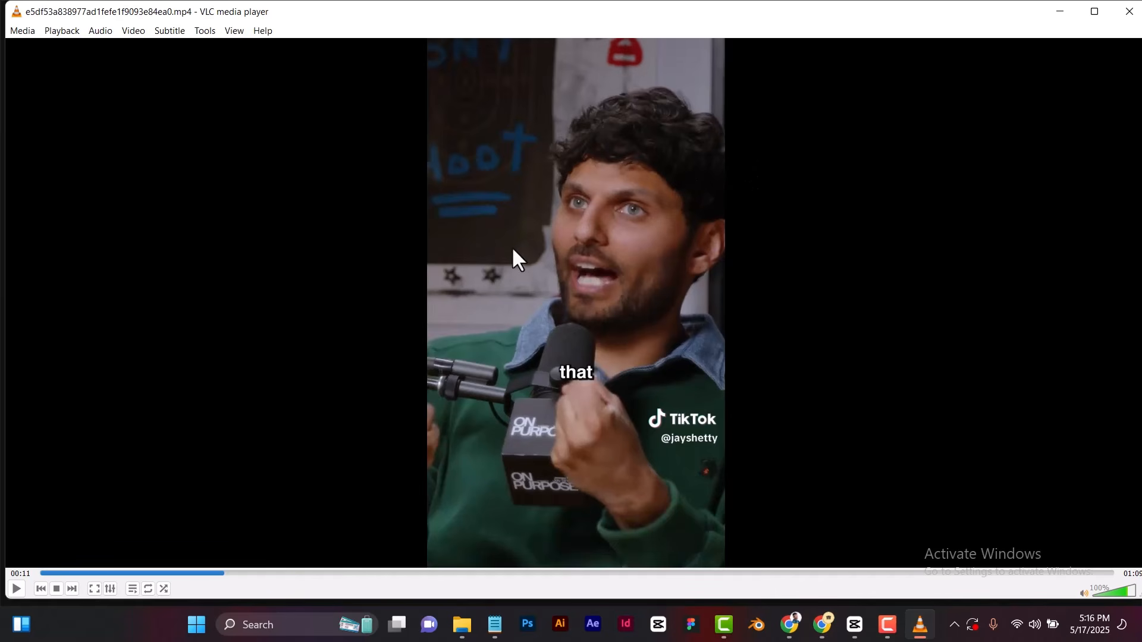
# Skip to 00:40 in the clip and capture a region screenshot of the curly-haired guest in the patterned shirt.
pyautogui.click(124, 574)
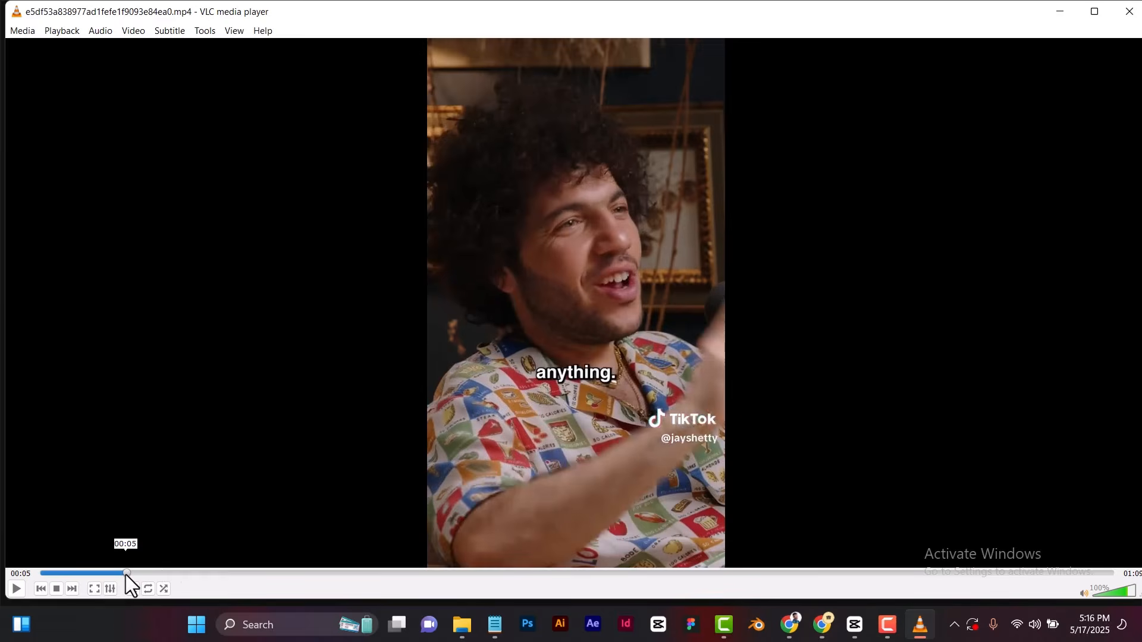
pyautogui.moveTo(126, 575); pyautogui.dragTo(131, 574)
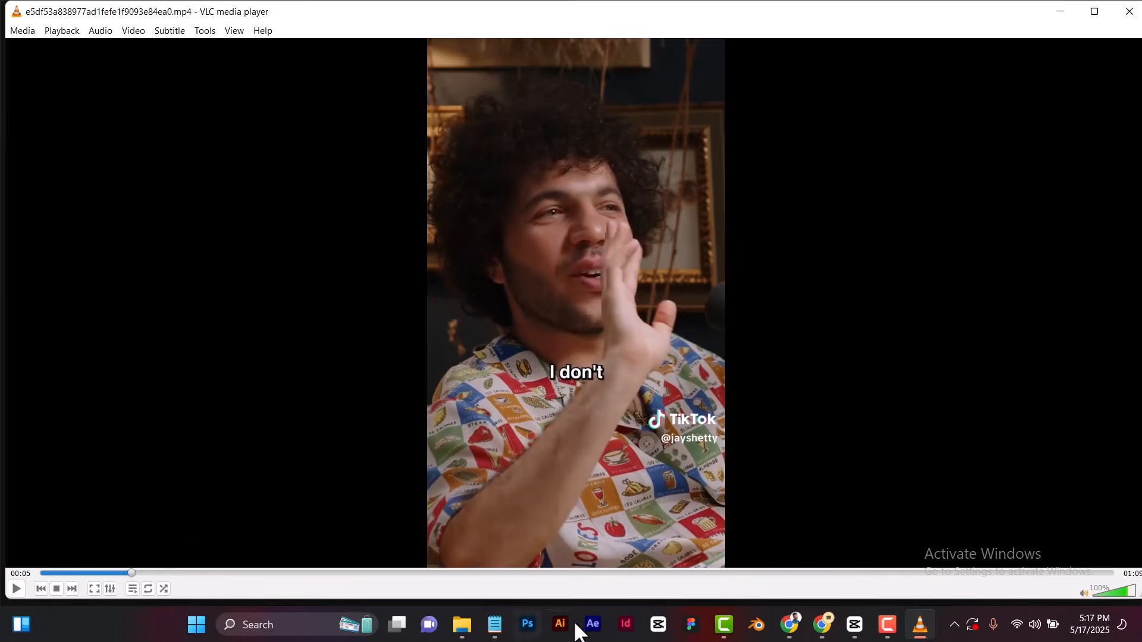
pyautogui.click(629, 574)
pyautogui.click(674, 572)
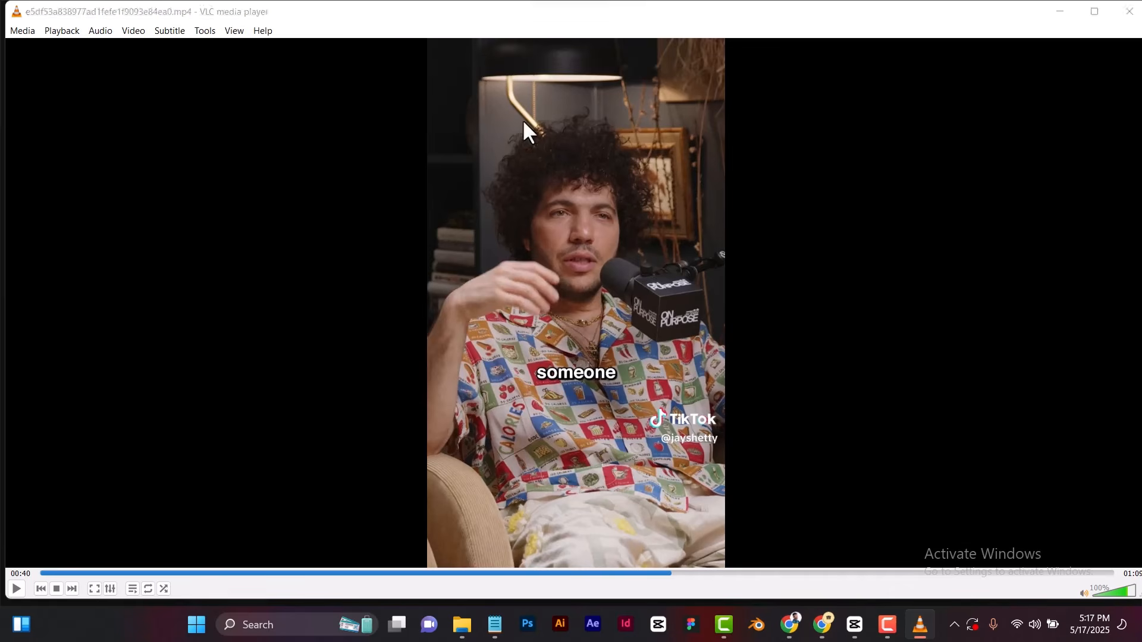
pyautogui.press('super+shift+s')
pyautogui.moveTo(422, 76); pyautogui.dragTo(726, 357)
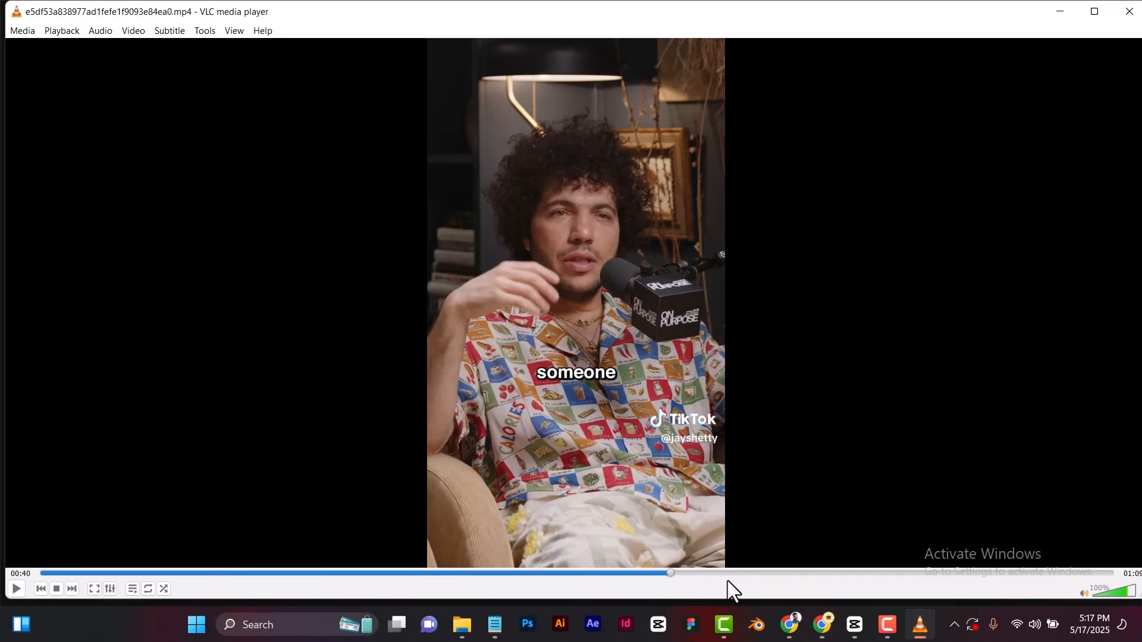
# Skip to 00:53 in the clip and capture a region screenshot of the woman speaking into the microphone.
pyautogui.click(685, 573)
pyautogui.moveTo(687, 573); pyautogui.dragTo(877, 585)
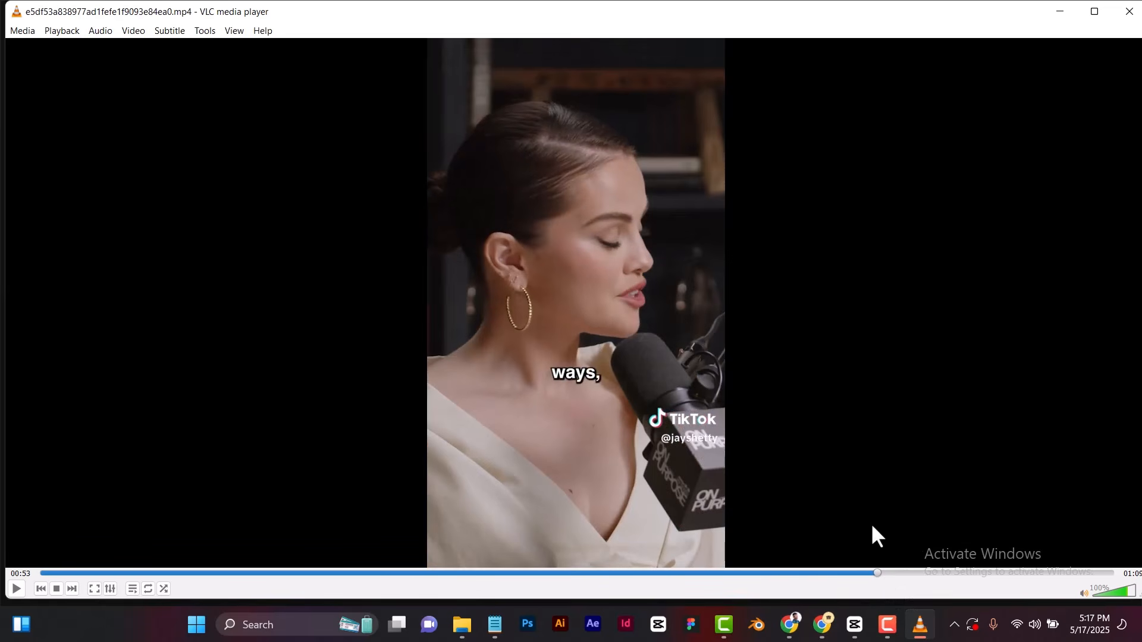
pyautogui.press('super+shift+s')
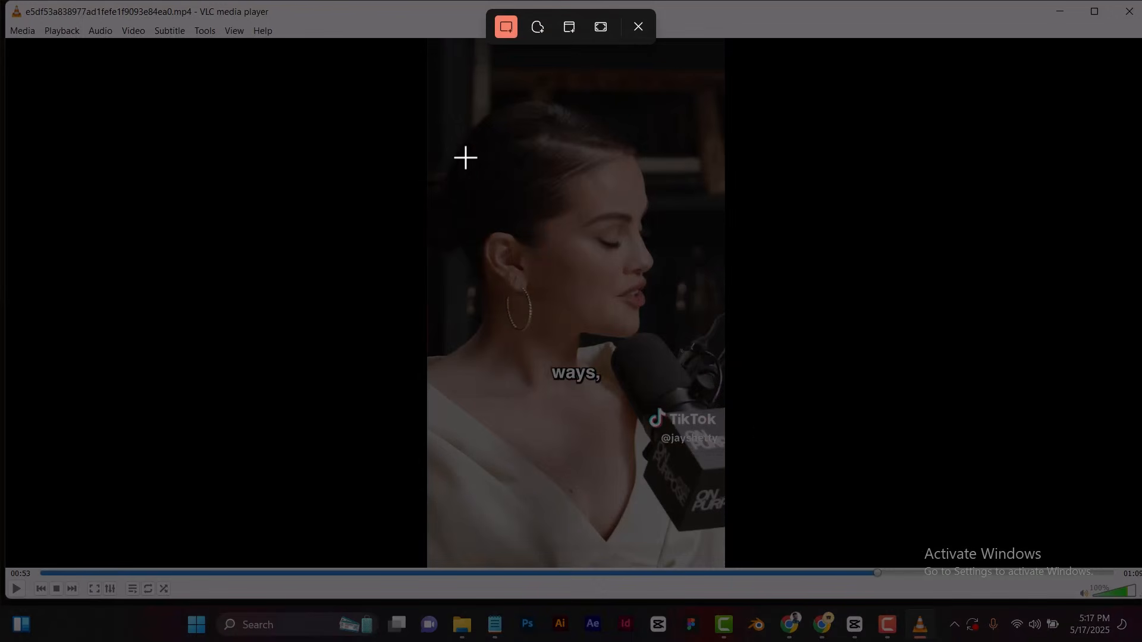
pyautogui.moveTo(424, 71); pyautogui.dragTo(730, 404)
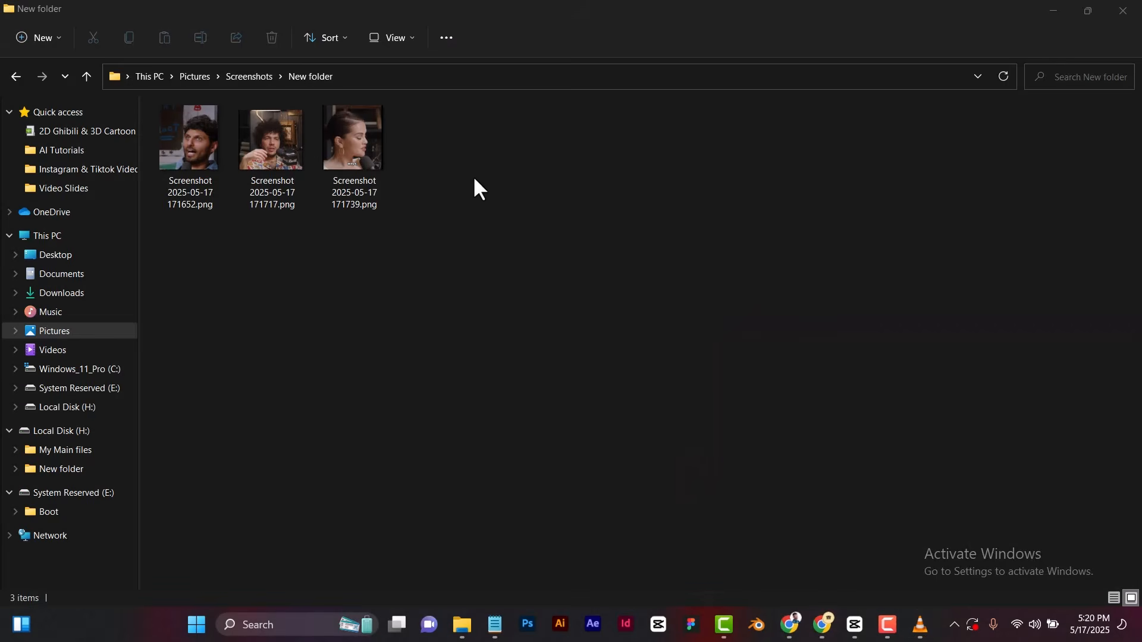
pyautogui.moveTo(498, 282); pyautogui.dragTo(198, 127)
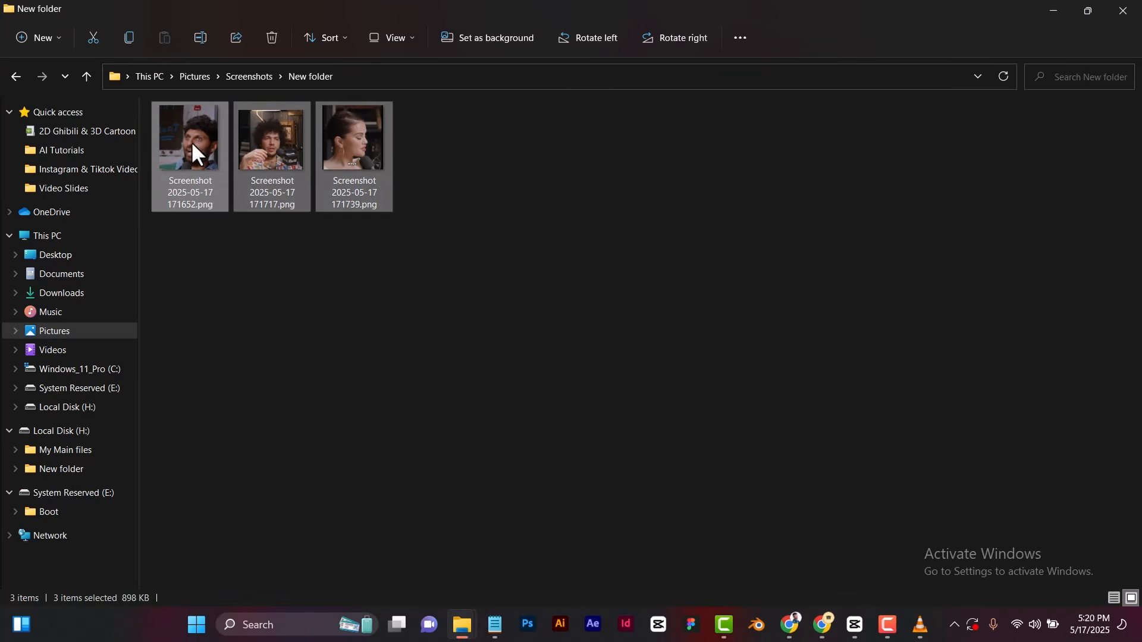
pyautogui.click(229, 213)
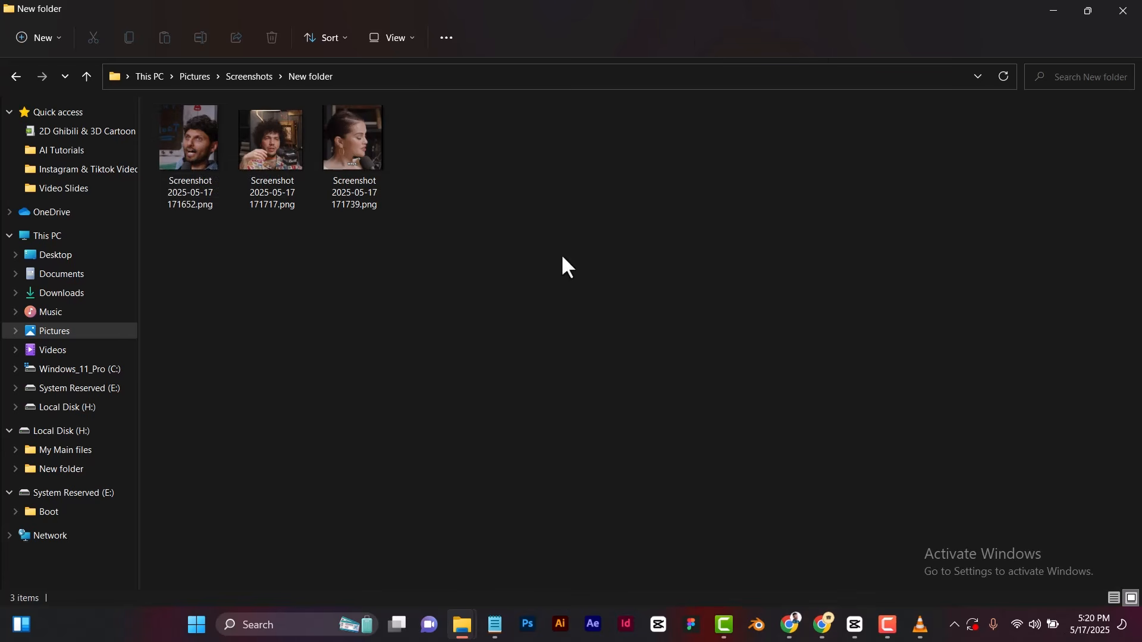
pyautogui.click(208, 168)
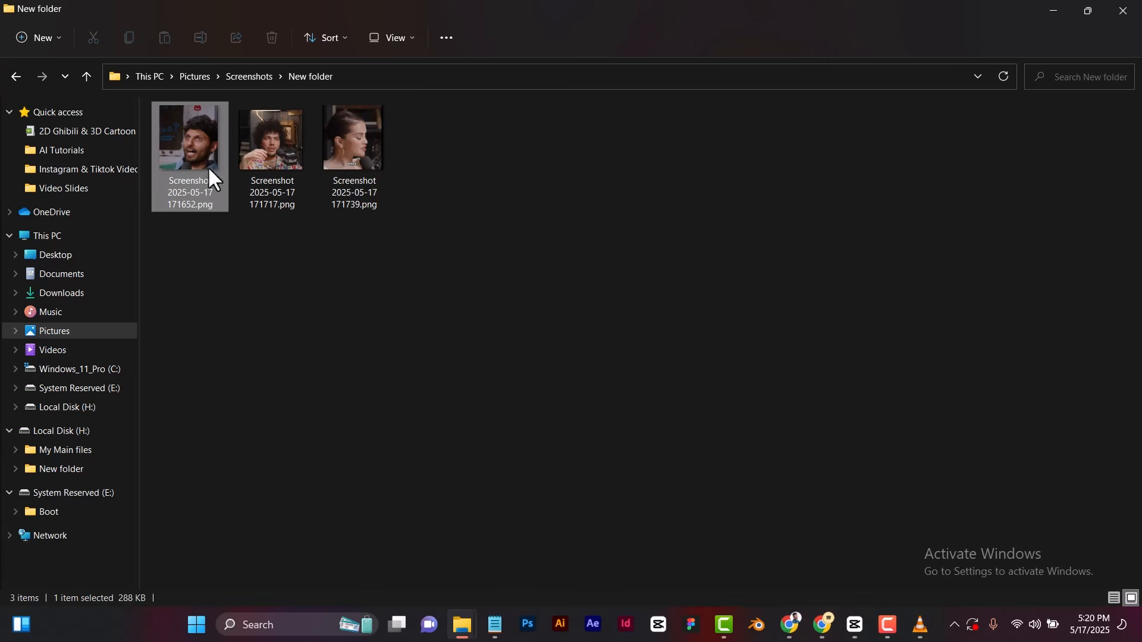
# Switch to ChatGPT in Chrome, dismiss the leftover file dialog, and attach the host's screenshot to a new message.
pyautogui.click(831, 635)
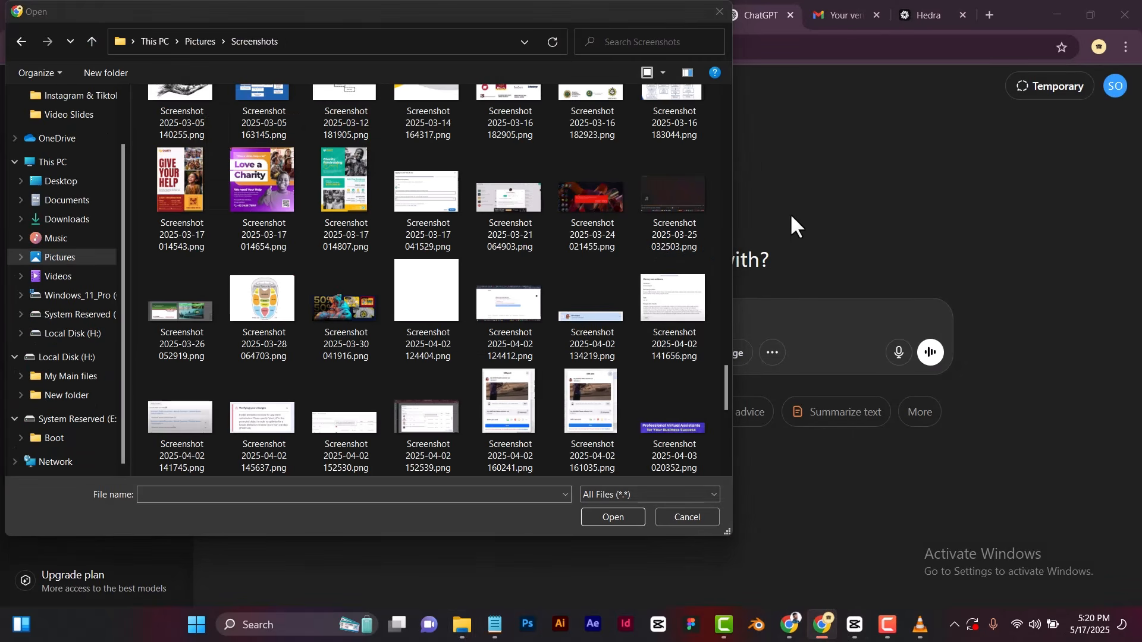
pyautogui.click(716, 12)
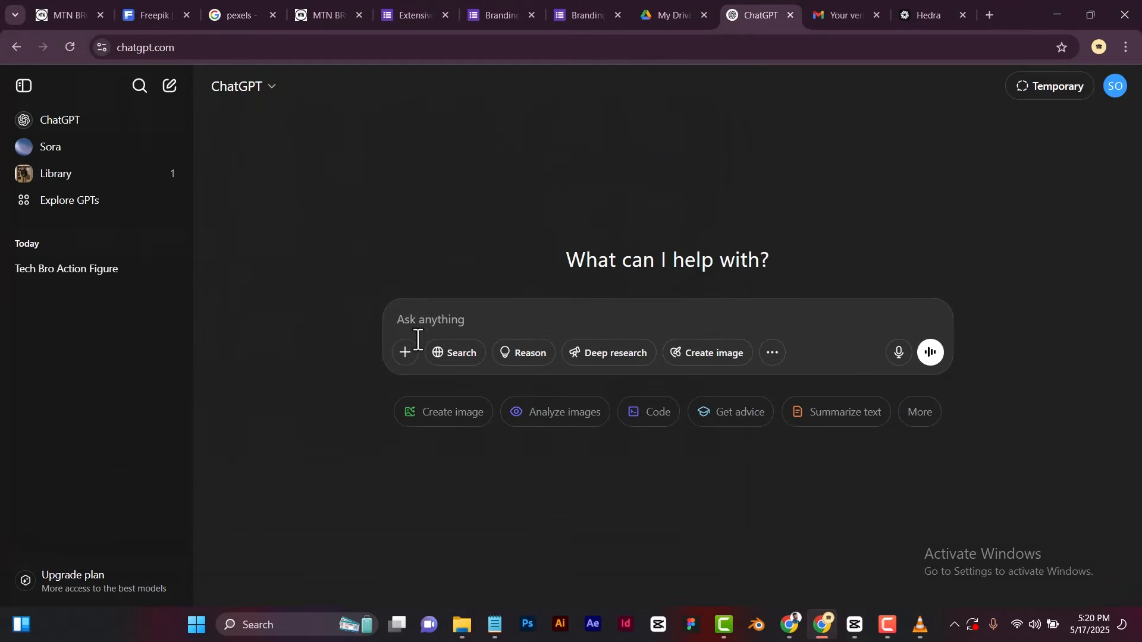
pyautogui.click(405, 358)
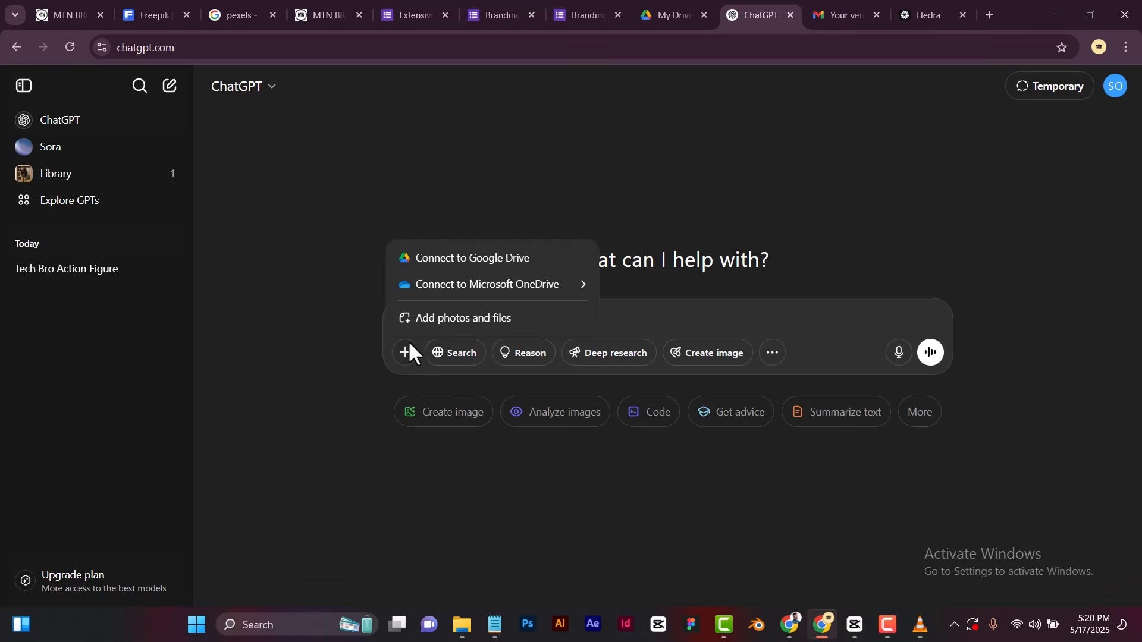
pyautogui.click(433, 321)
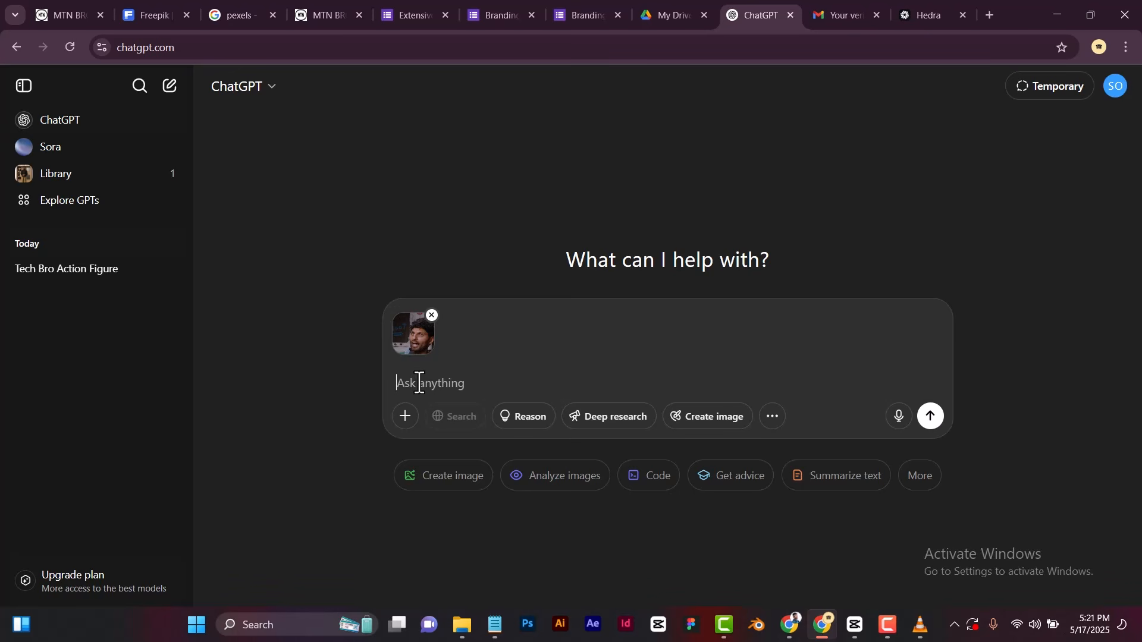
# Send ChatGPT the prompt "Give me a baby version of this picture." with the attached screenshot.
pyautogui.write('Give me ')
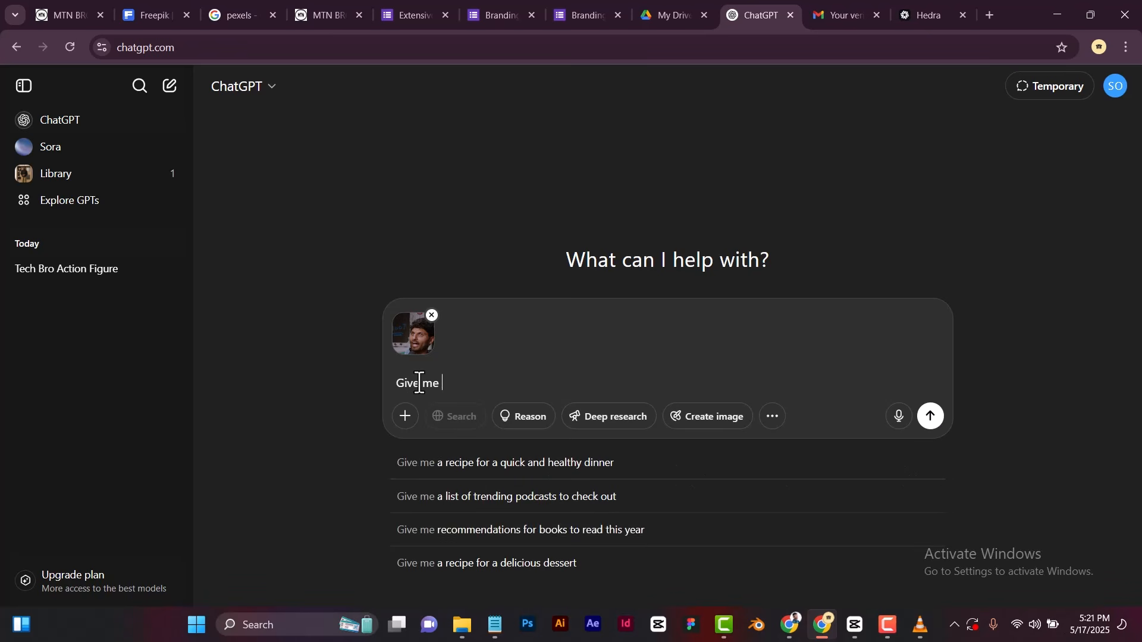
pyautogui.write('a baby versi')
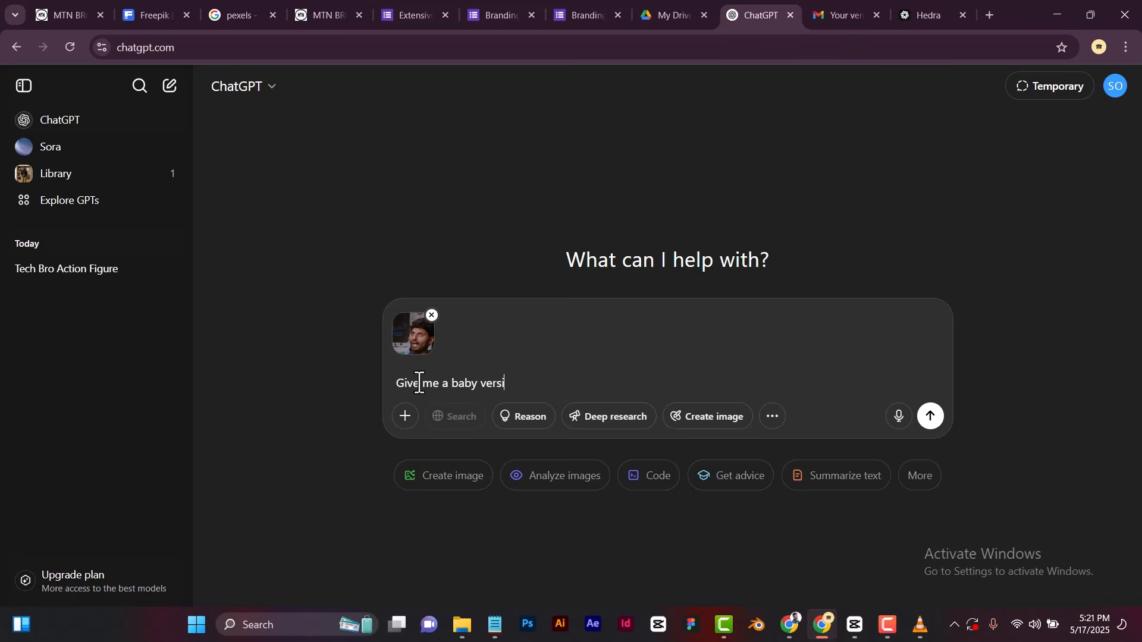
pyautogui.write('on of ')
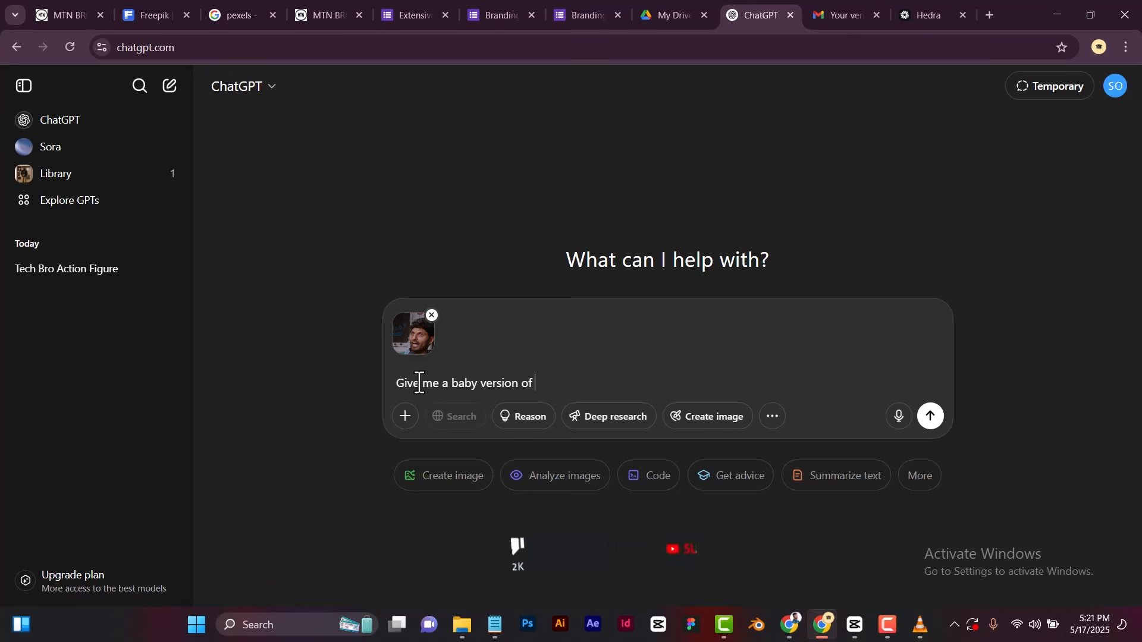
pyautogui.write('this ')
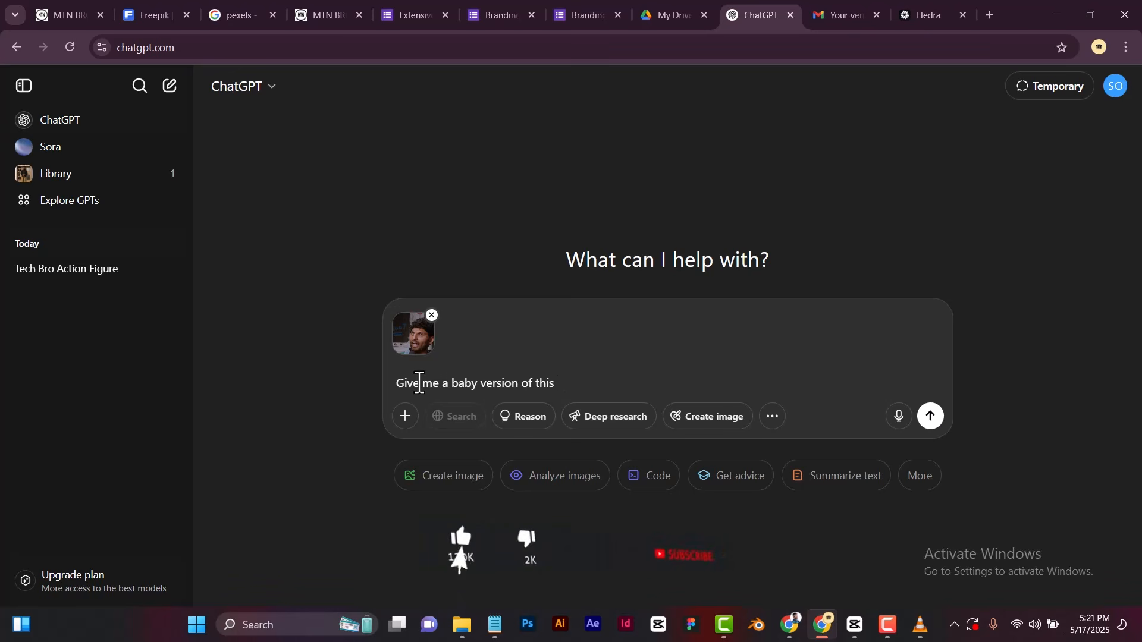
pyautogui.write('picture.')
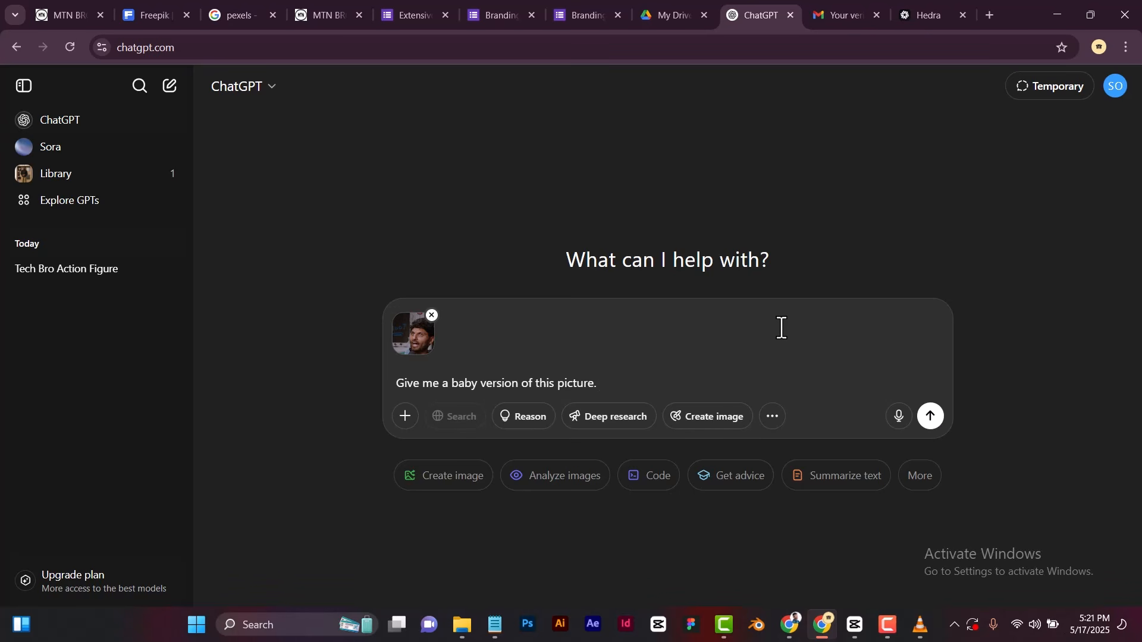
pyautogui.click(932, 418)
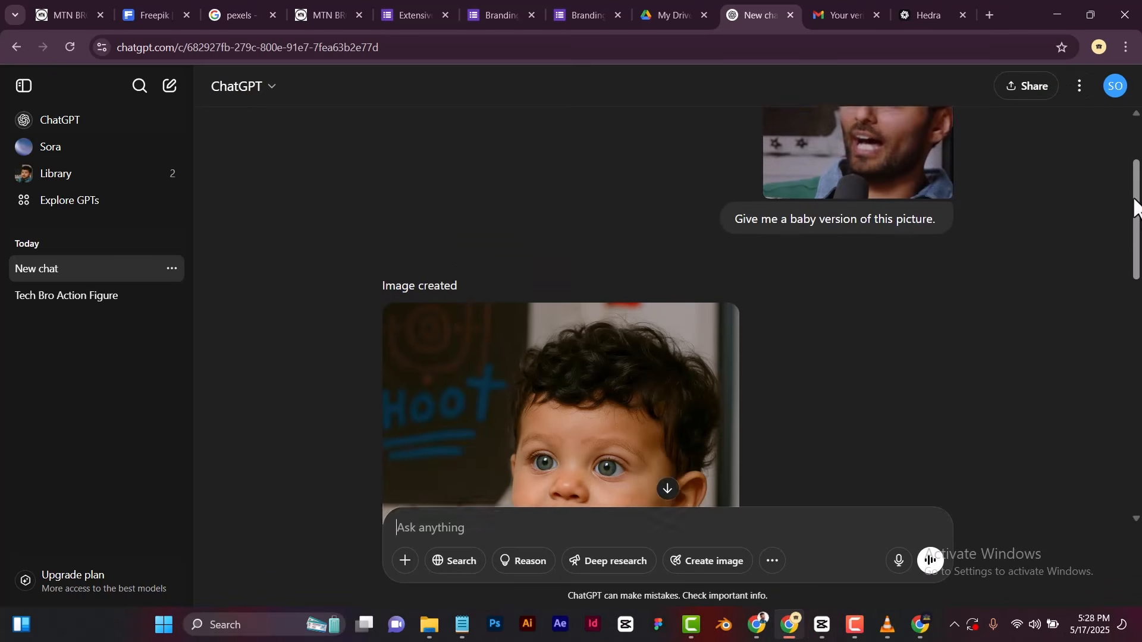
# Review the generated baby images and their prompts throughout the ChatGPT conversation.
pyautogui.moveTo(1136, 208); pyautogui.dragTo(1140, 258)
pyautogui.scroll(-1, 1140, 277)
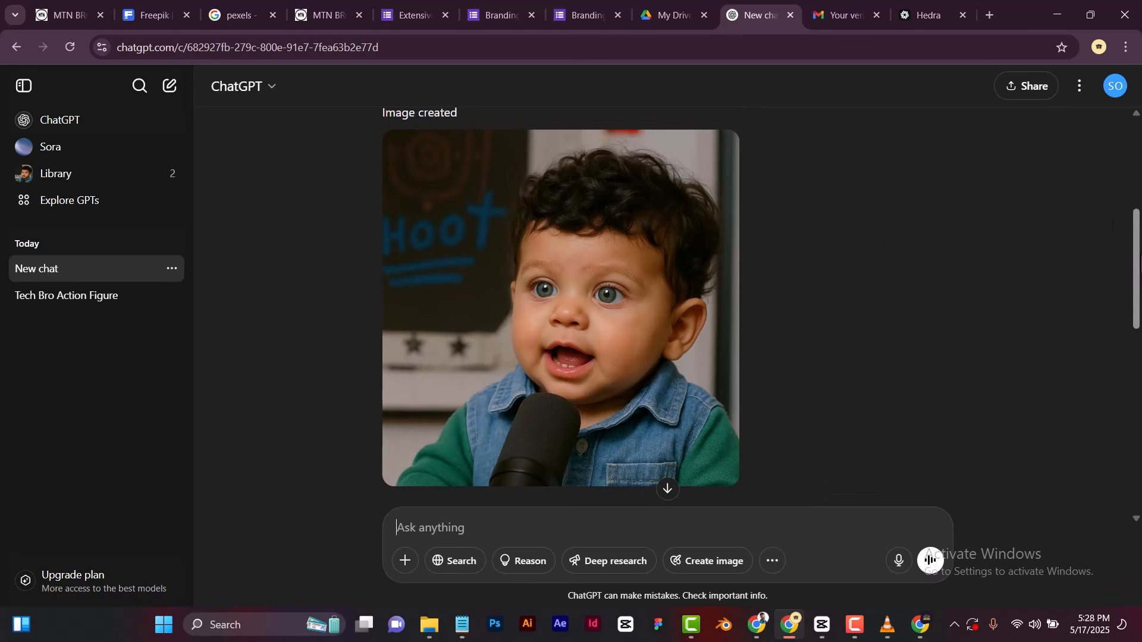
pyautogui.moveTo(1139, 262); pyautogui.dragTo(1139, 370)
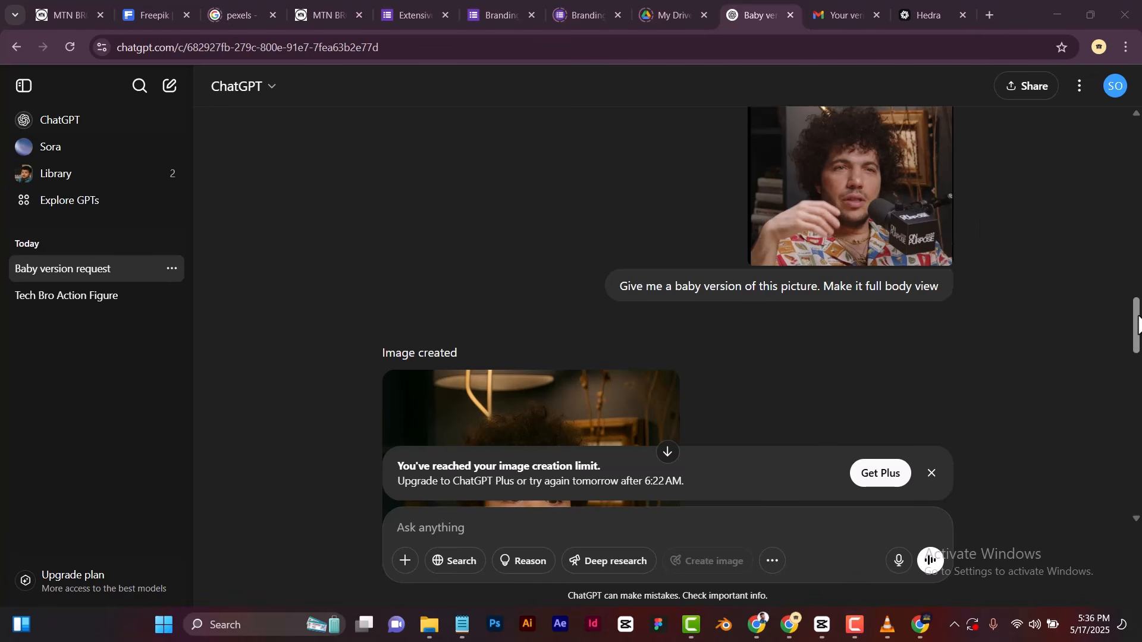
pyautogui.moveTo(1136, 327); pyautogui.dragTo(1133, 251)
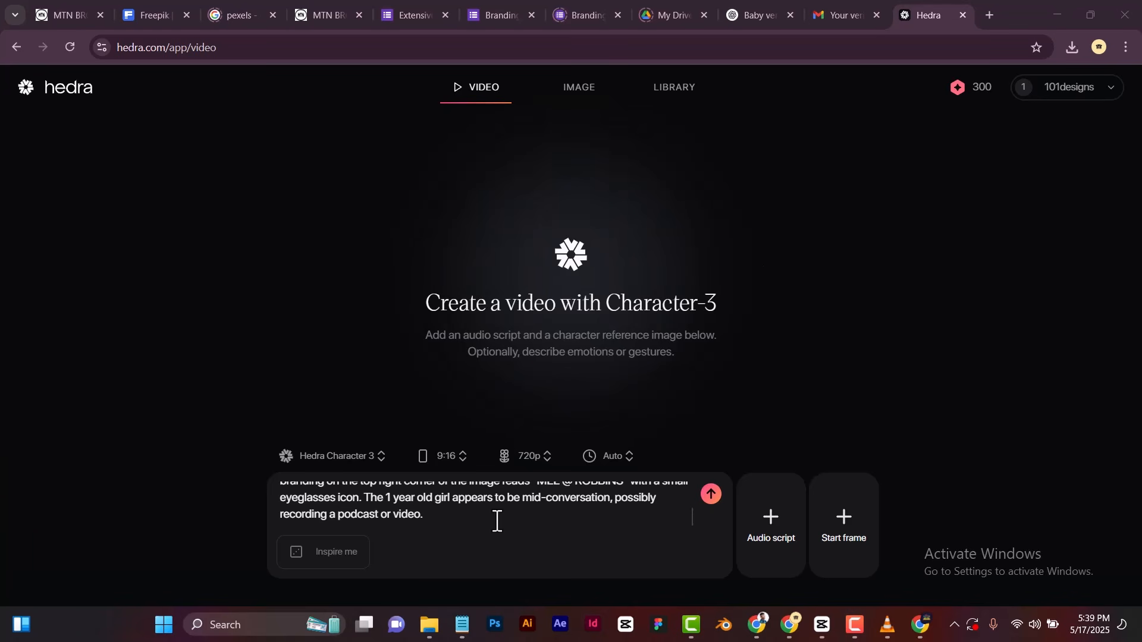
# Clear the leftover character prompt and consent to the biometric data terms required for uploading an image.
pyautogui.moveTo(454, 517); pyautogui.dragTo(238, 402)
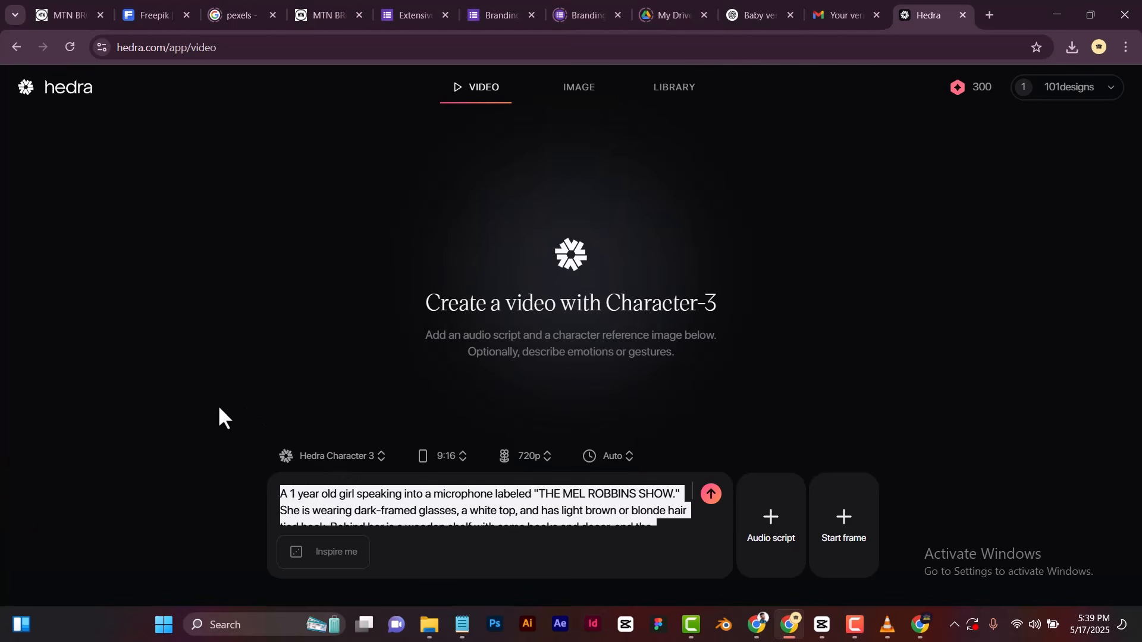
pyautogui.press('BackSpace')
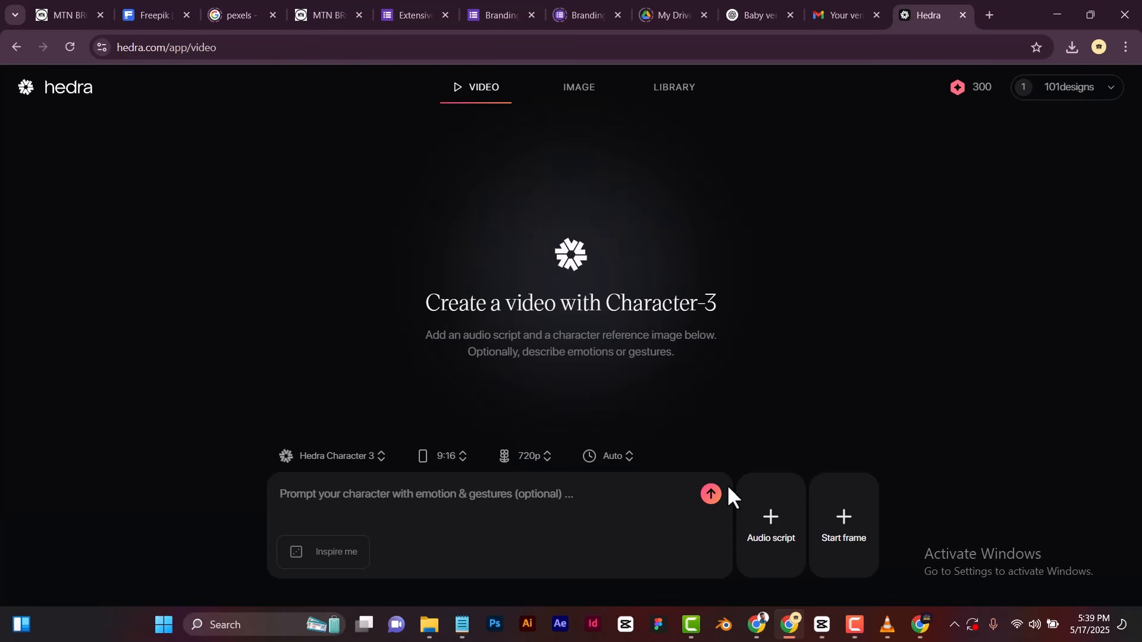
pyautogui.click(845, 528)
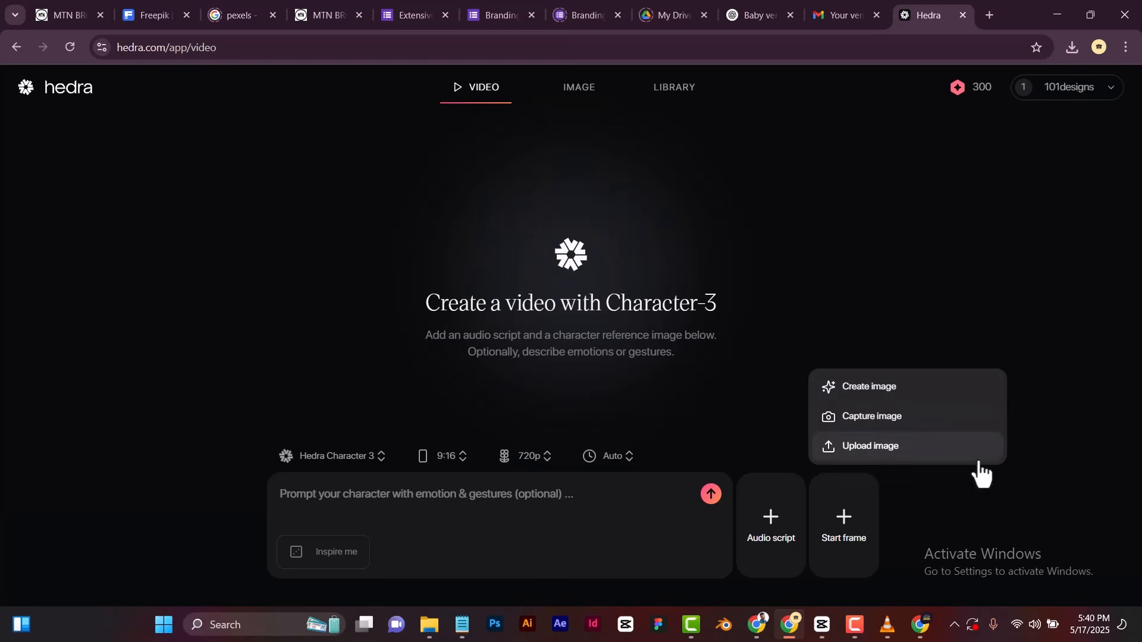
pyautogui.click(860, 457)
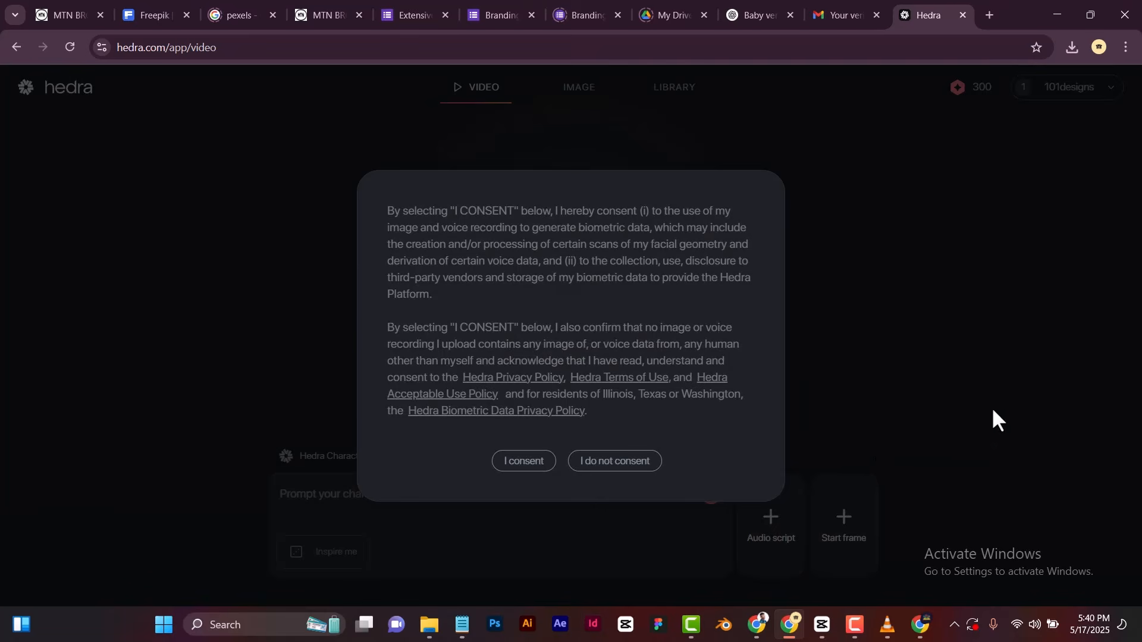
pyautogui.click(534, 462)
pyautogui.click(541, 467)
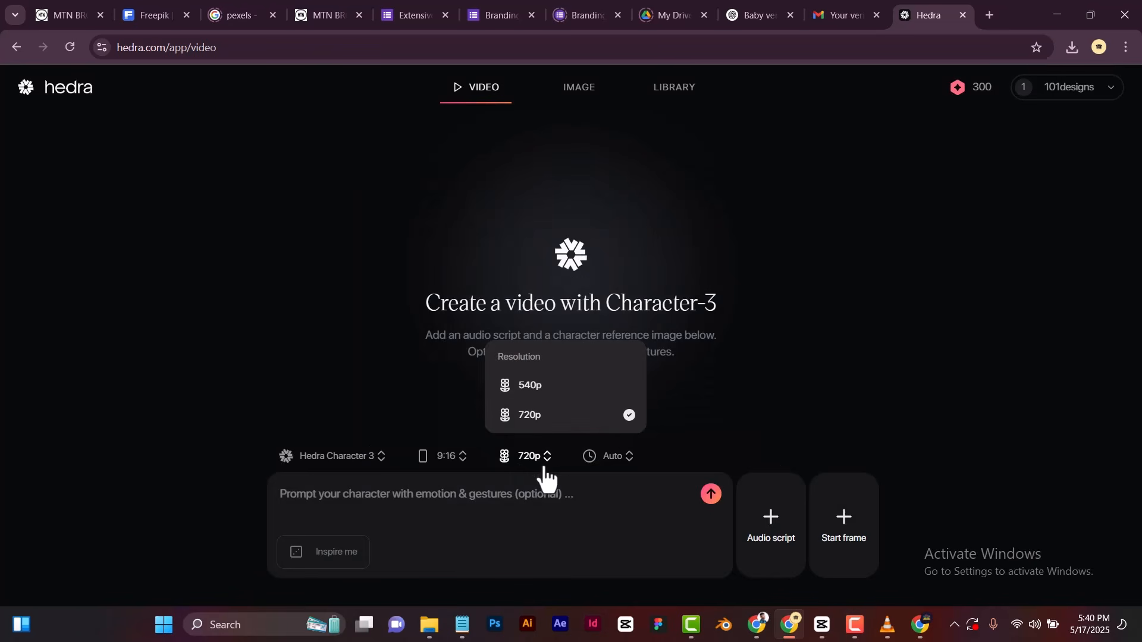
pyautogui.click(535, 459)
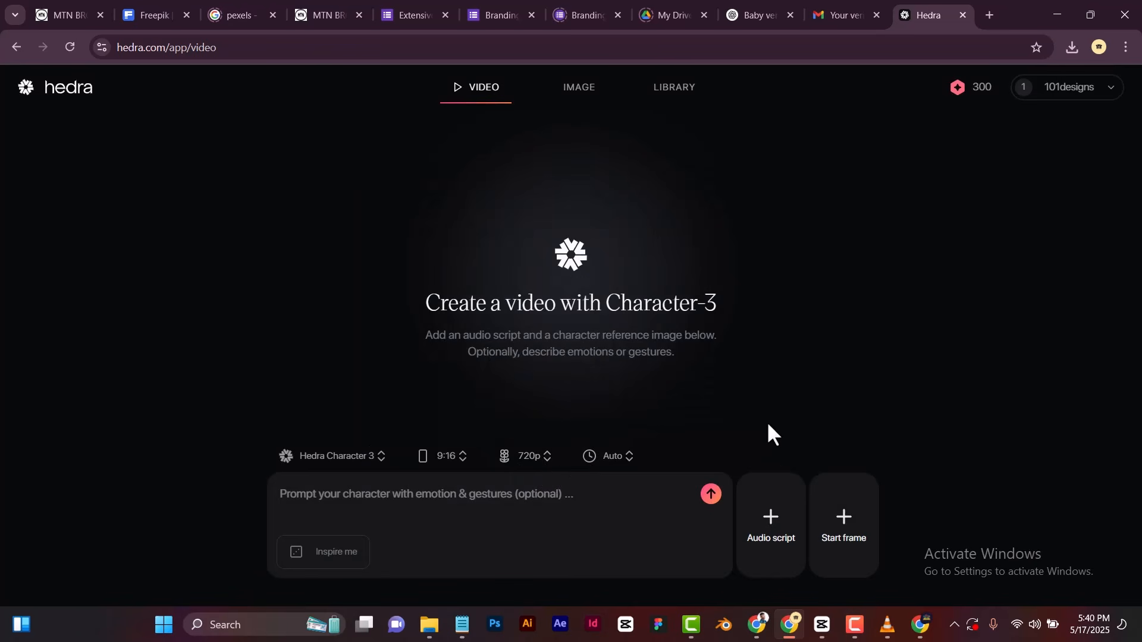
# Upload the image of the curly-haired baby in the patterned shirt as the video's start frame.
pyautogui.click(844, 530)
pyautogui.click(862, 449)
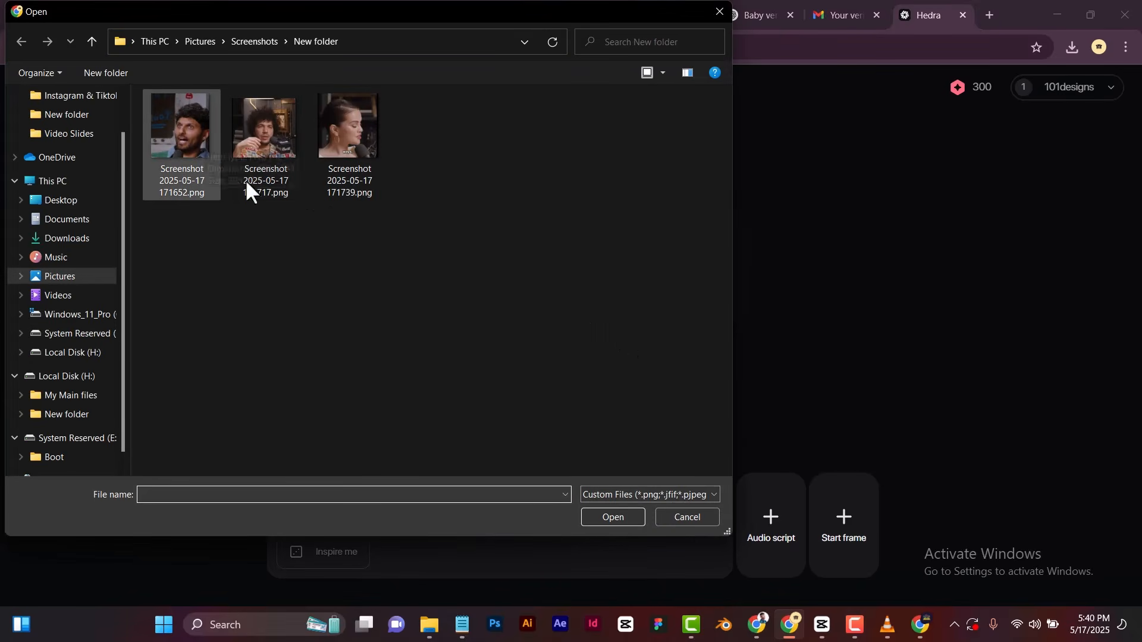
pyautogui.moveTo(520, 22); pyautogui.dragTo(451, 57)
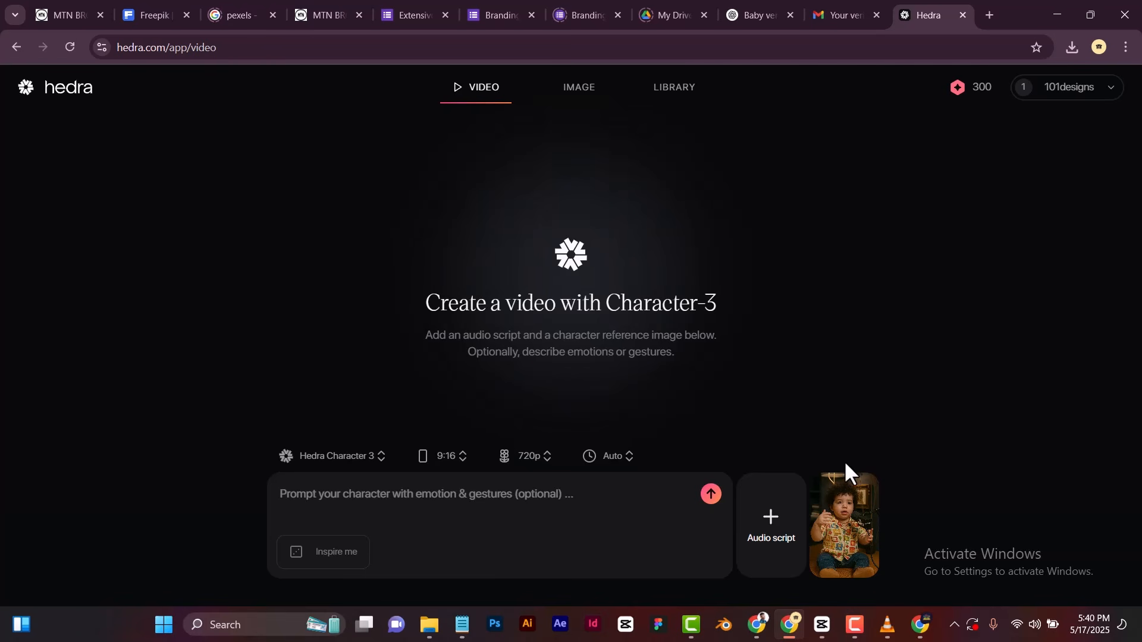
# Upload the file "Blenny Blanco .MP3" from Downloads as the audio script.
pyautogui.click(781, 539)
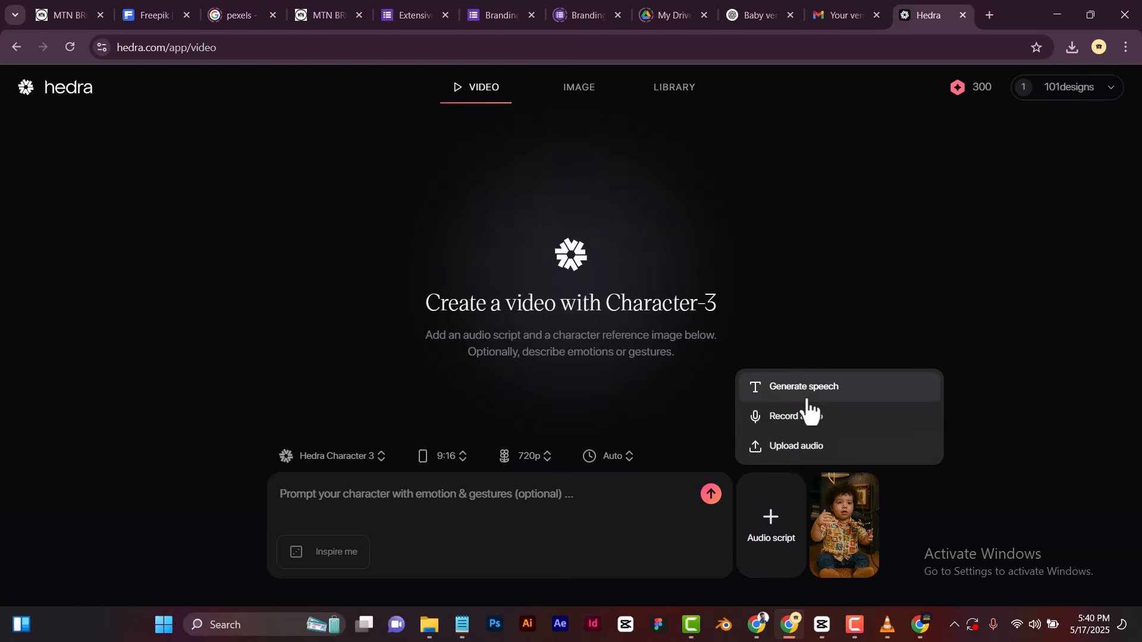
pyautogui.click(787, 450)
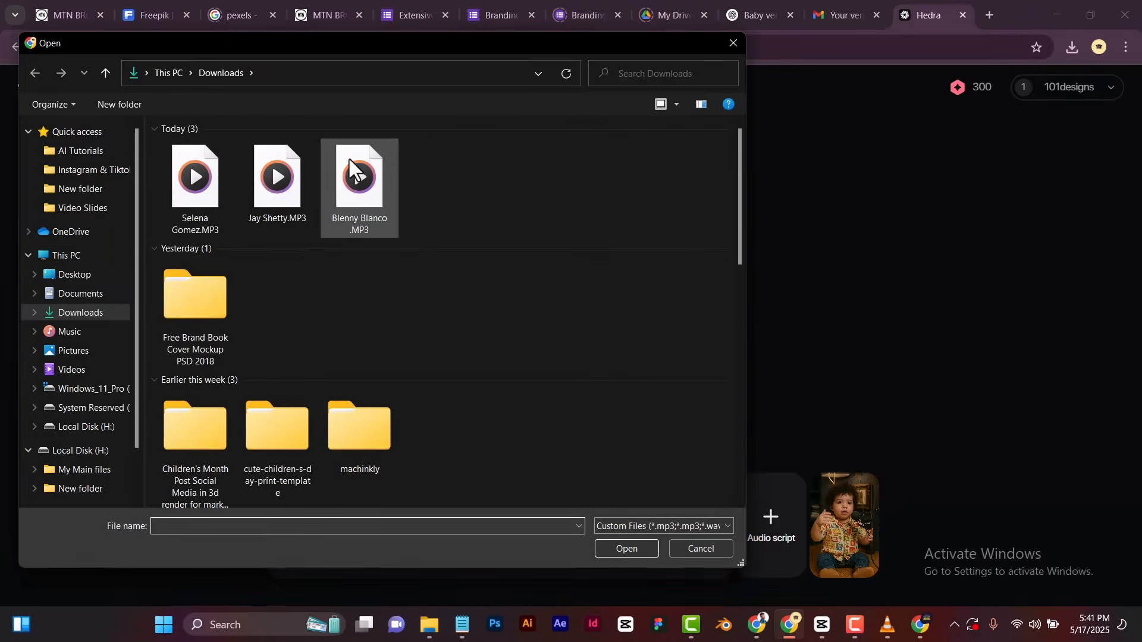
pyautogui.click(363, 190)
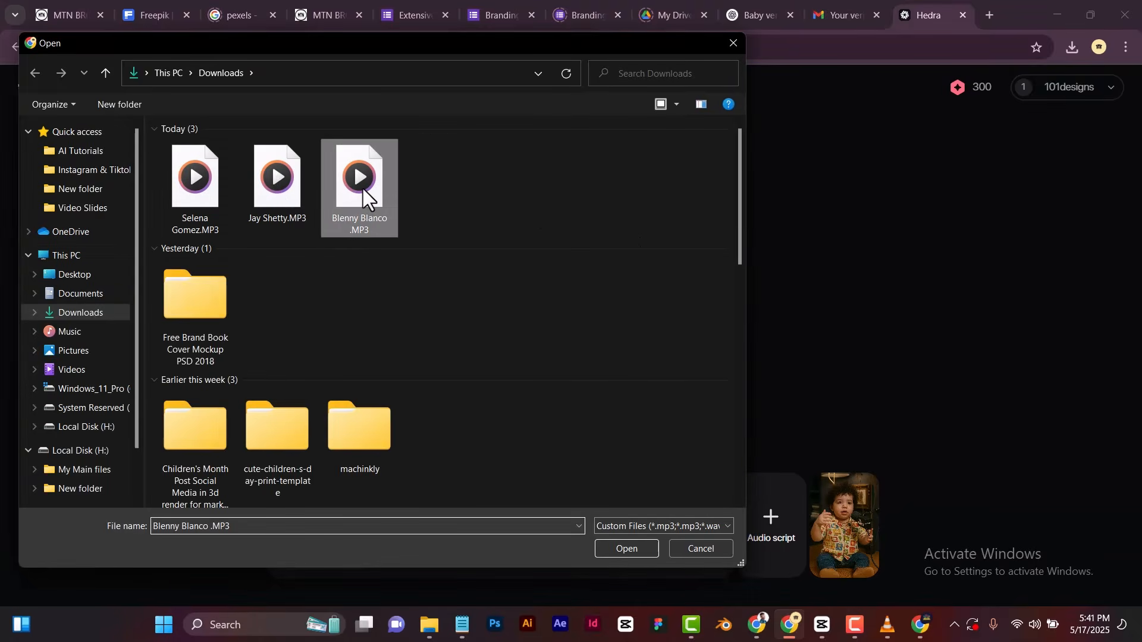
pyautogui.click(622, 546)
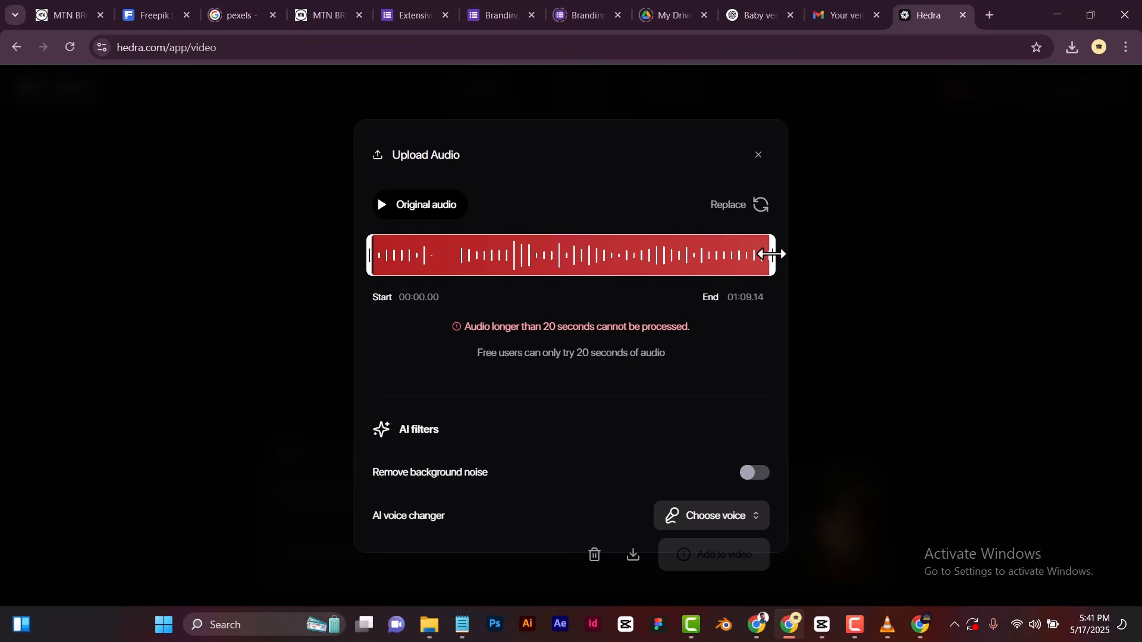
# Trim the uploaded audio to end at 00:20.00 and add it to the video.
pyautogui.moveTo(772, 255); pyautogui.dragTo(489, 257)
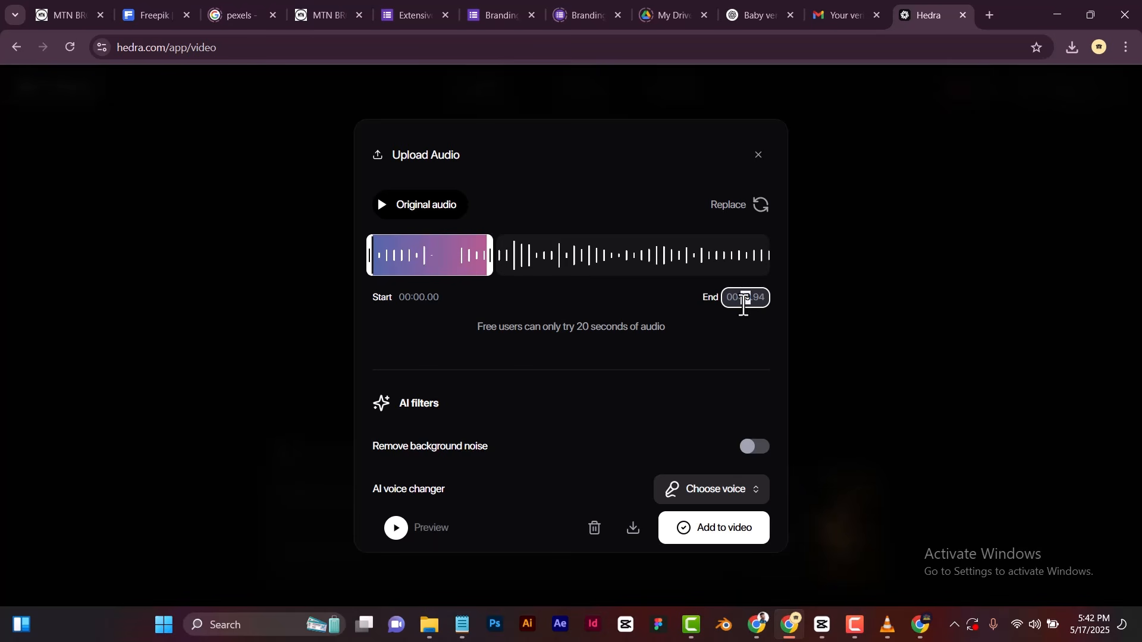
pyautogui.write('20')
pyautogui.press('BackSpace')
pyautogui.press('BackSpace')
pyautogui.write('00')
pyautogui.click(633, 291)
pyautogui.click(724, 493)
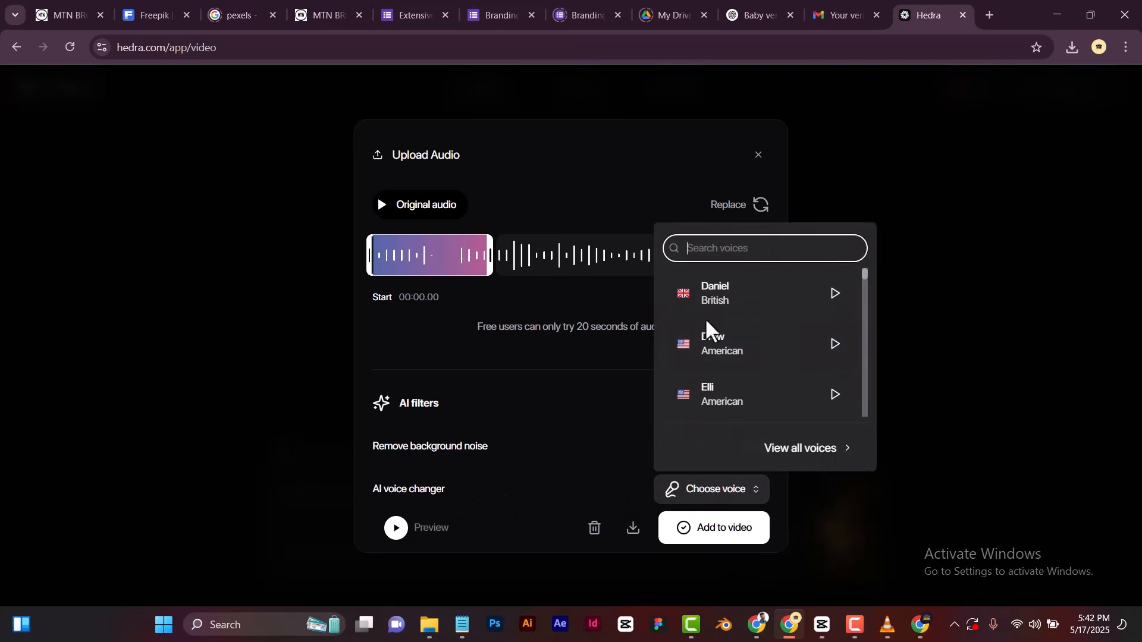
pyautogui.click(588, 390)
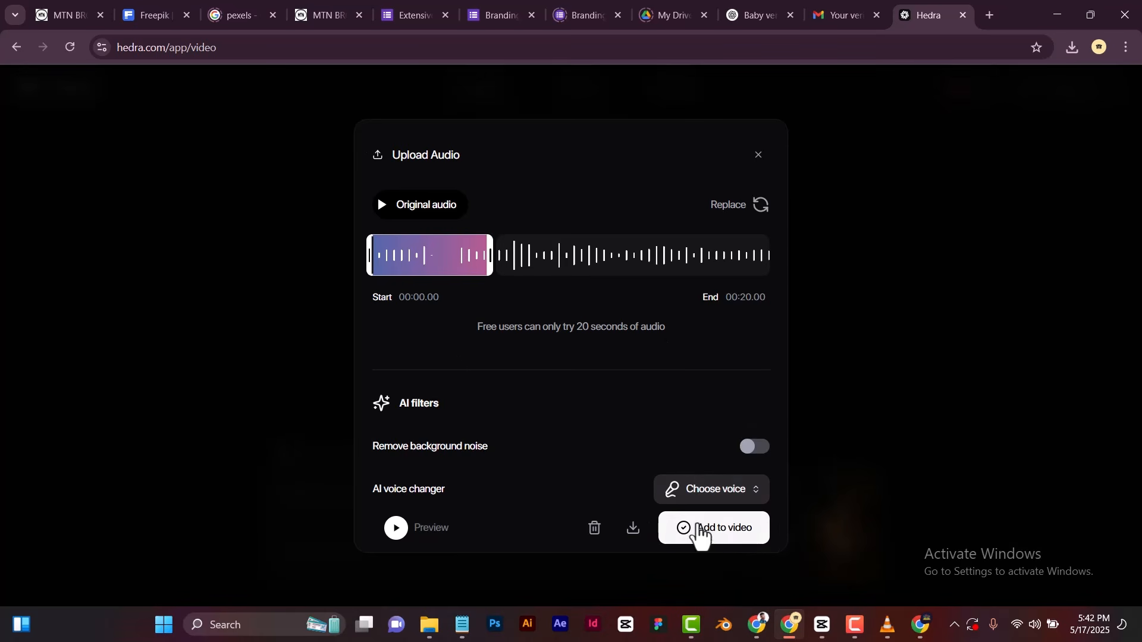
pyautogui.click(724, 535)
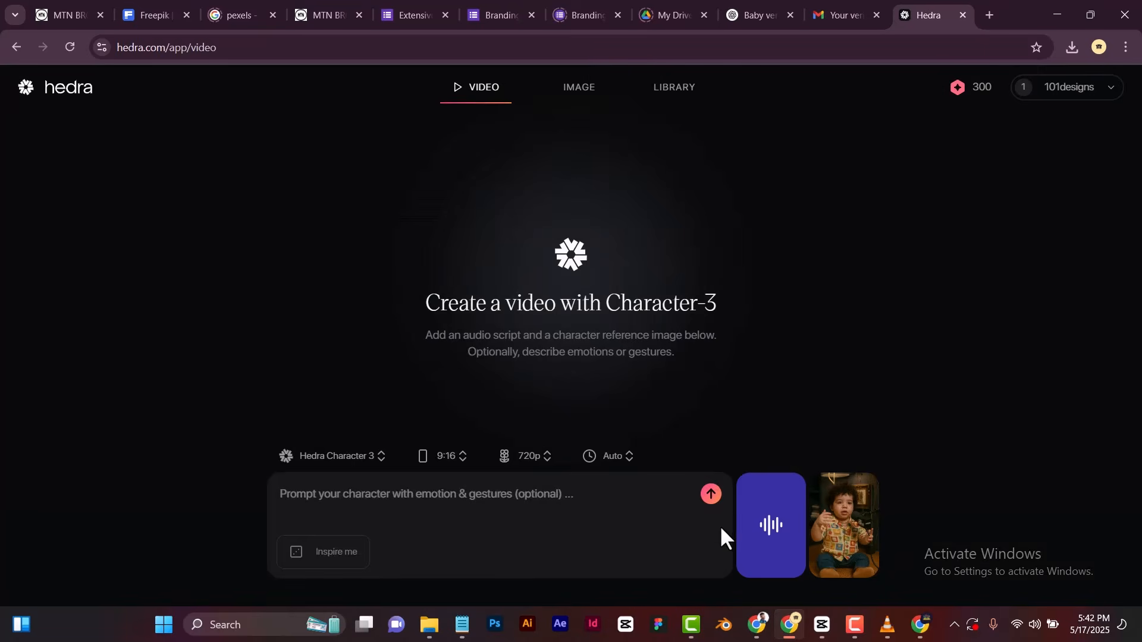
# Enter the character prompt "Slight facial gestures plus hand movement.".
pyautogui.moveTo(815, 492)
pyautogui.write('Slight')
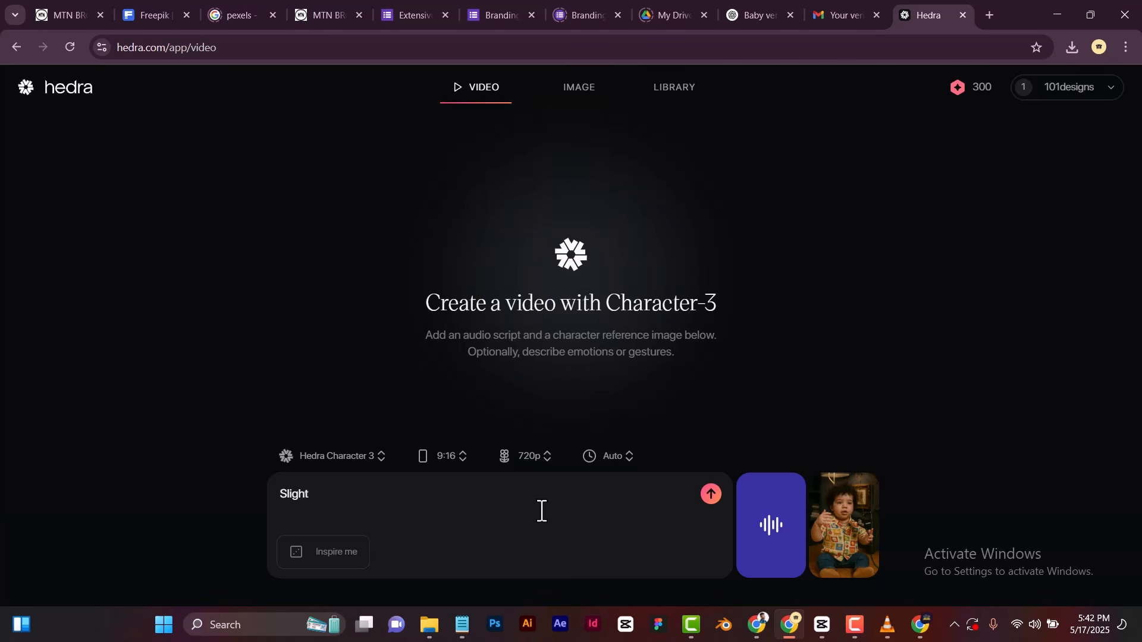
pyautogui.write(' facial gestures plus h')
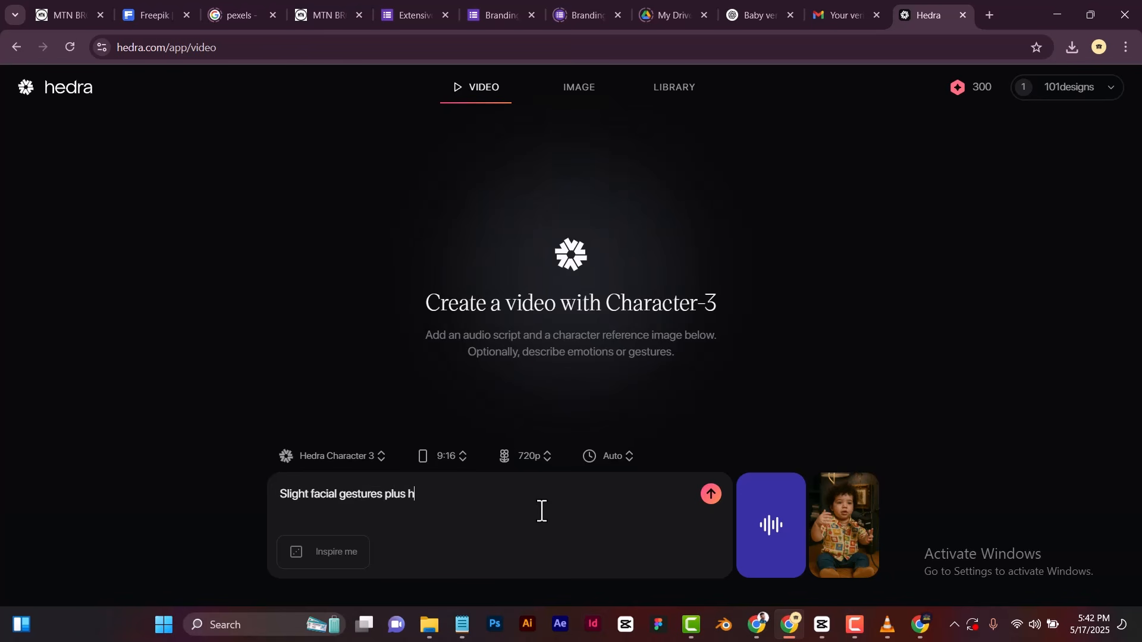
pyautogui.write('and movement .')
# Check the aspect ratio and resolution options, then generate the video at 9:16 and 720p.
pyautogui.click(447, 458)
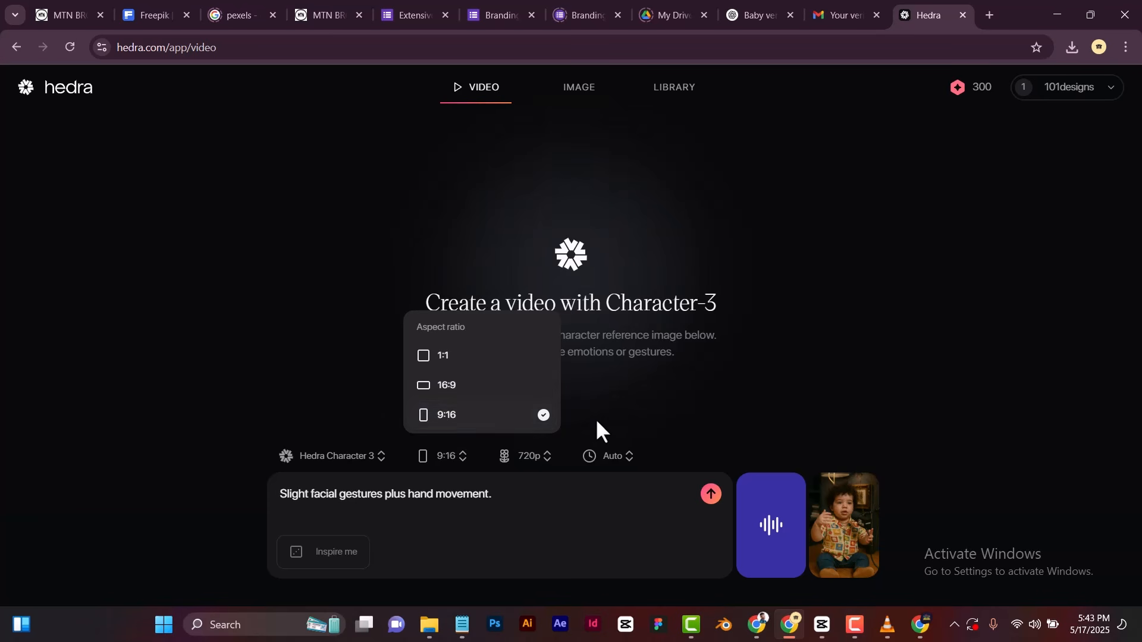
pyautogui.click(578, 397)
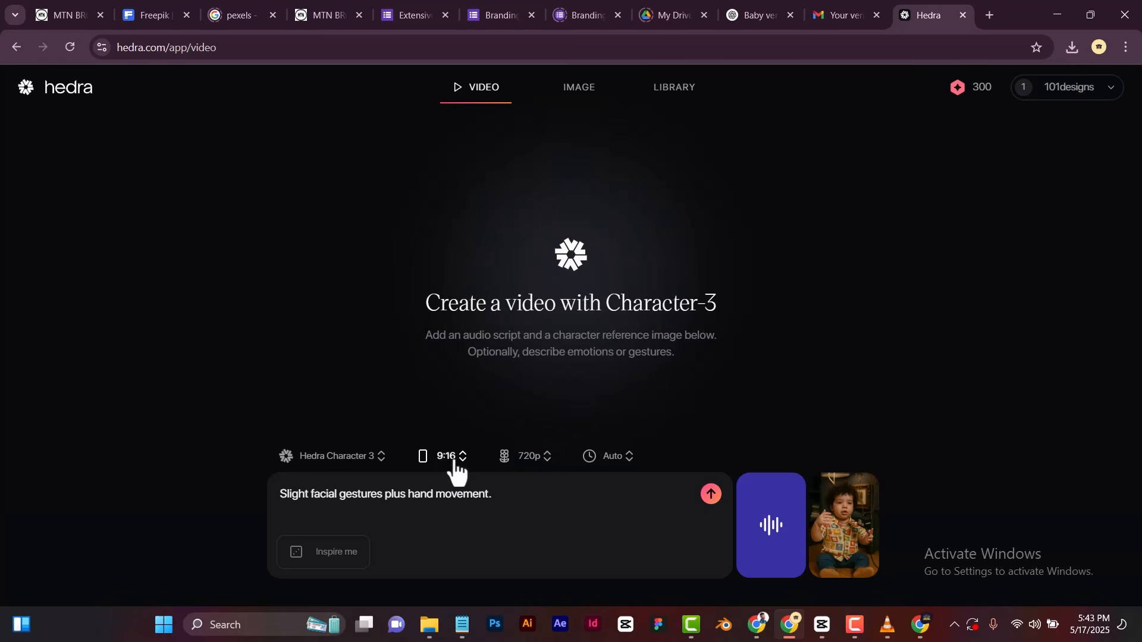
pyautogui.click(544, 458)
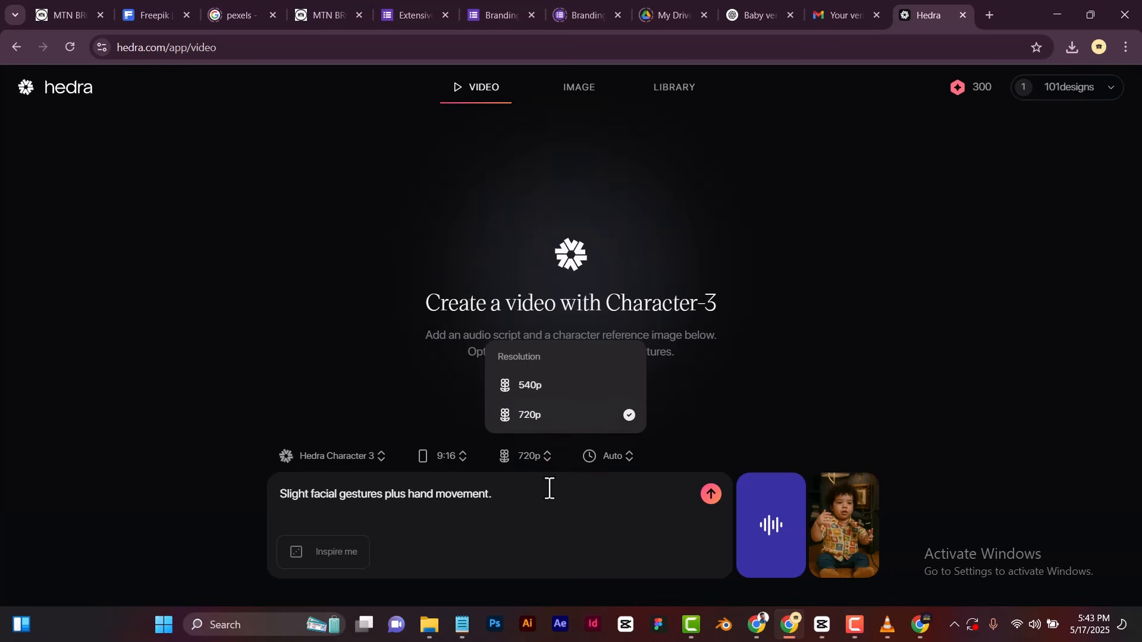
pyautogui.click(550, 487)
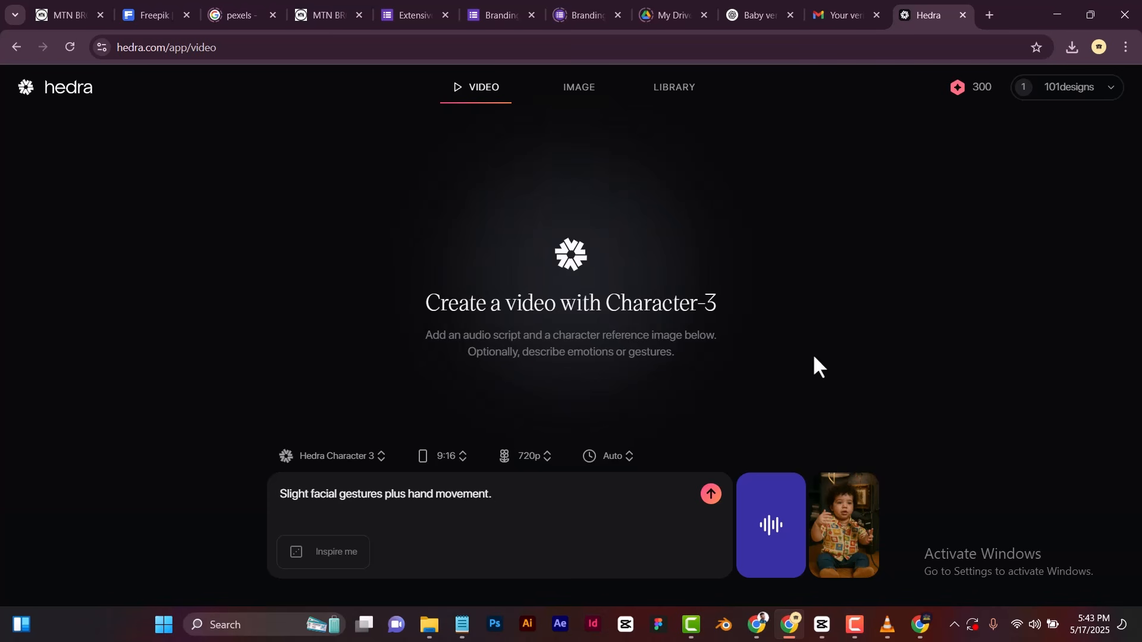
pyautogui.click(712, 495)
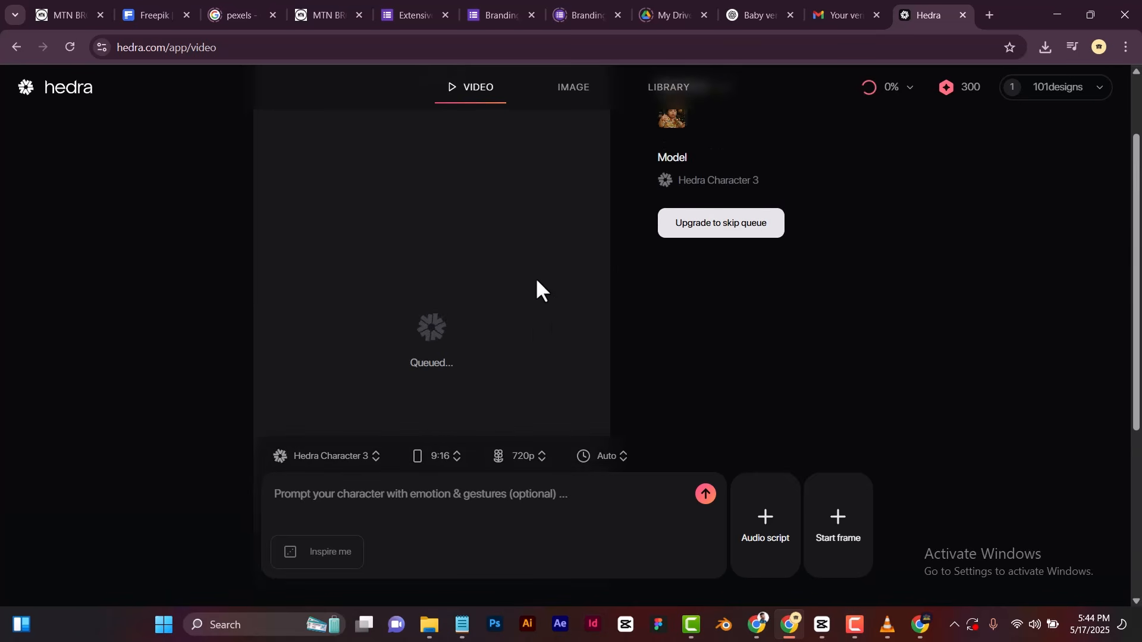
pyautogui.scroll(-1, 509, 261)
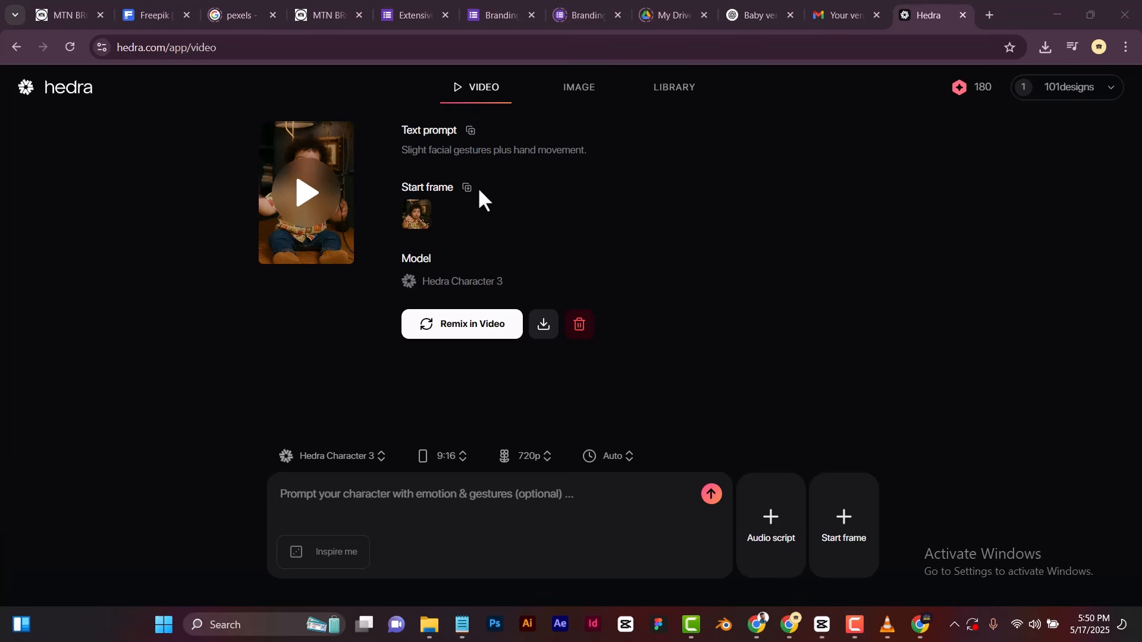
# Play the generated baby video in picture-in-picture and place the floating window beside the video's details.
pyautogui.click(318, 219)
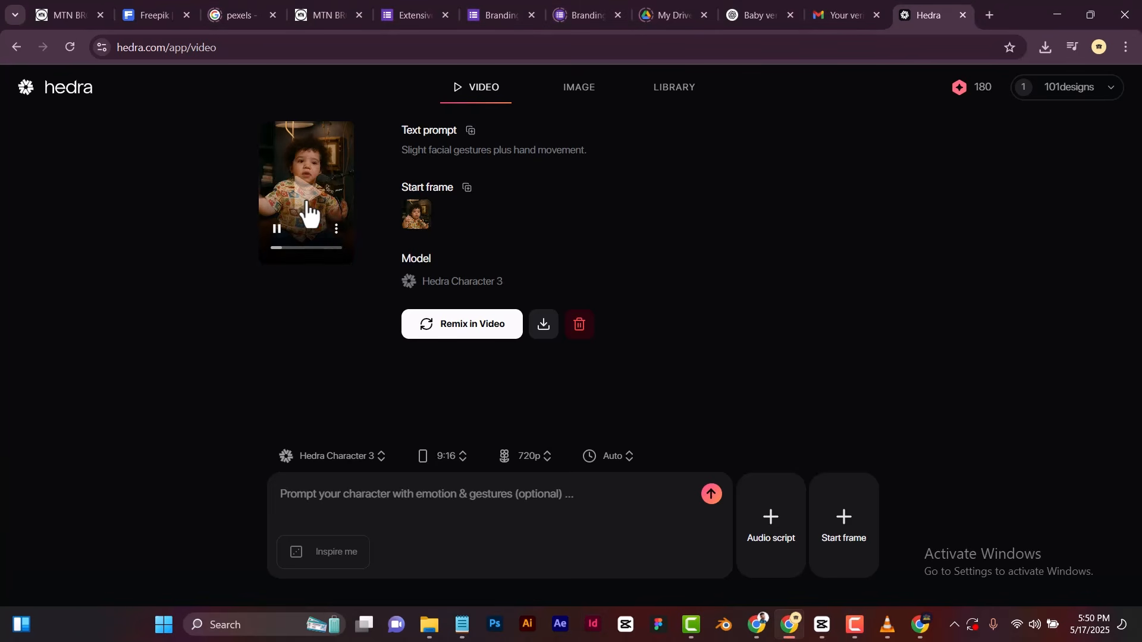
pyautogui.click(336, 229)
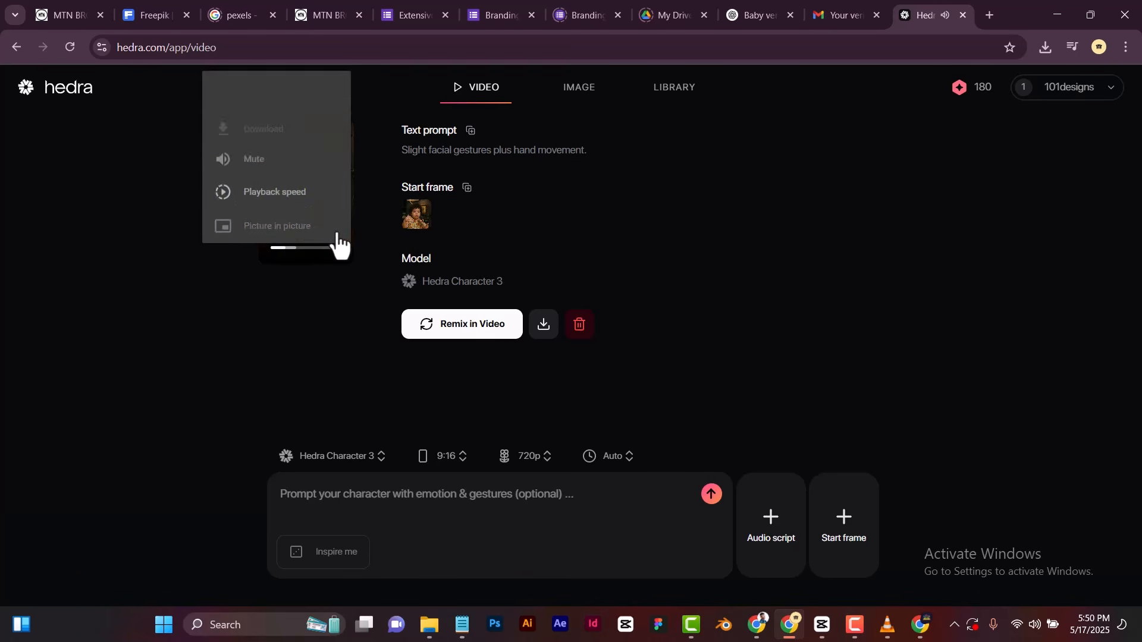
pyautogui.click(337, 233)
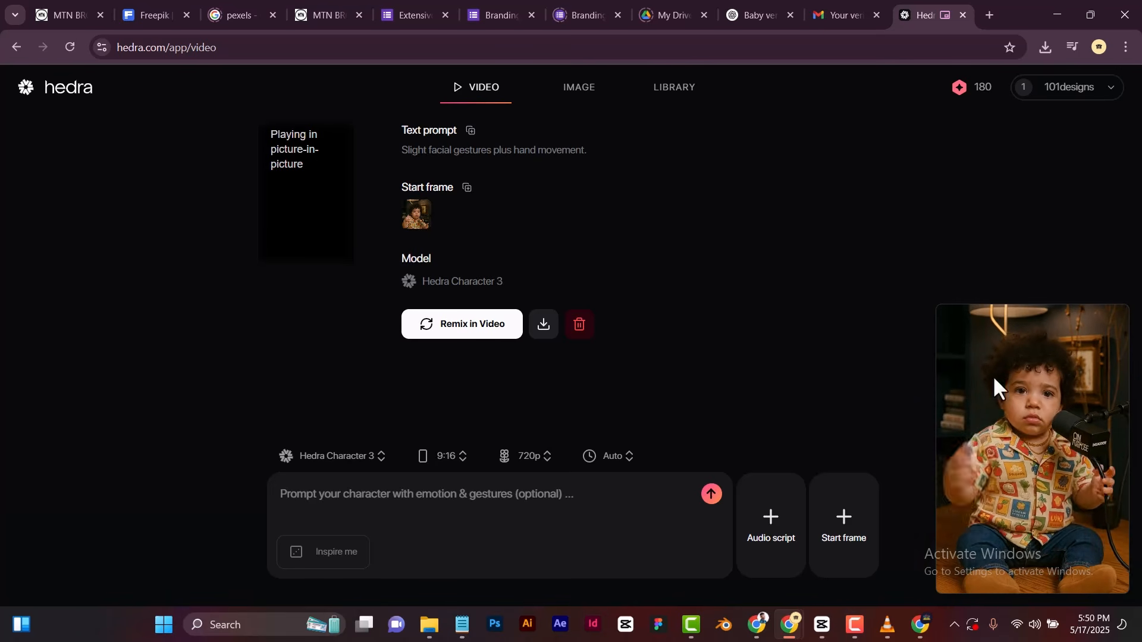
pyautogui.moveTo(993, 374); pyautogui.dragTo(743, 180)
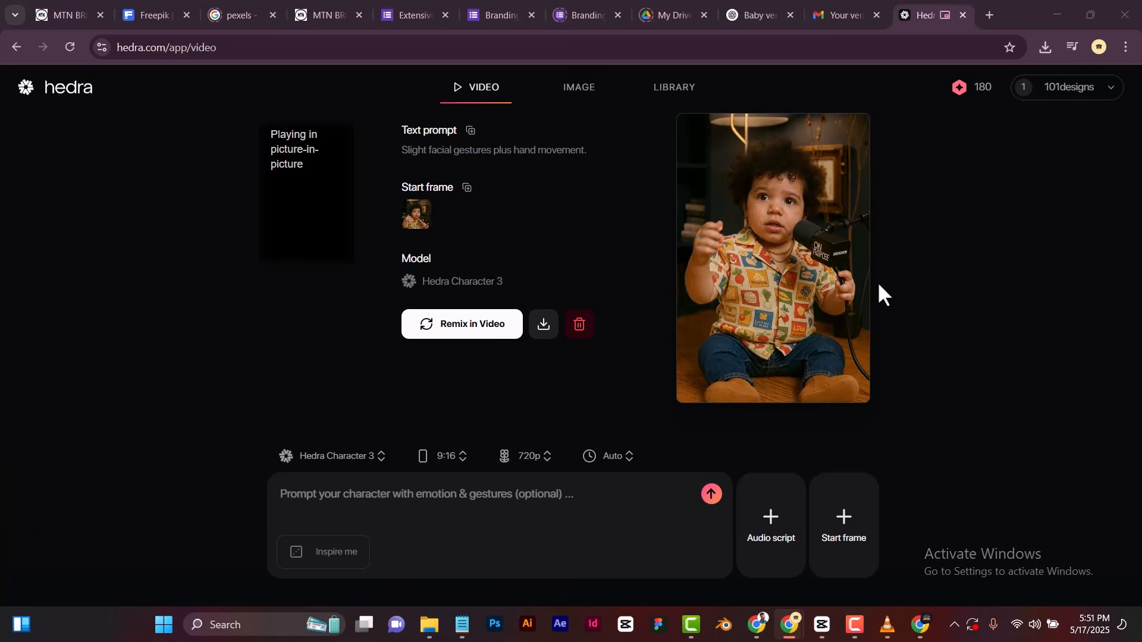
# Watch the baby's facial and hand movements in the floating video, then pause playback.
pyautogui.moveTo(860, 256)
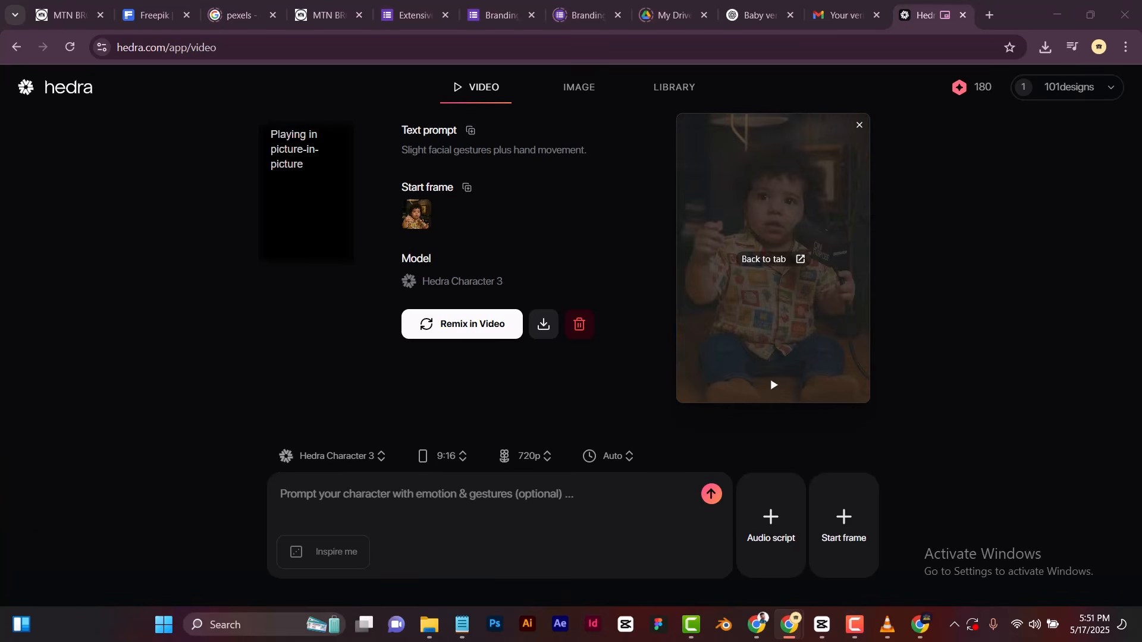
pyautogui.click(774, 386)
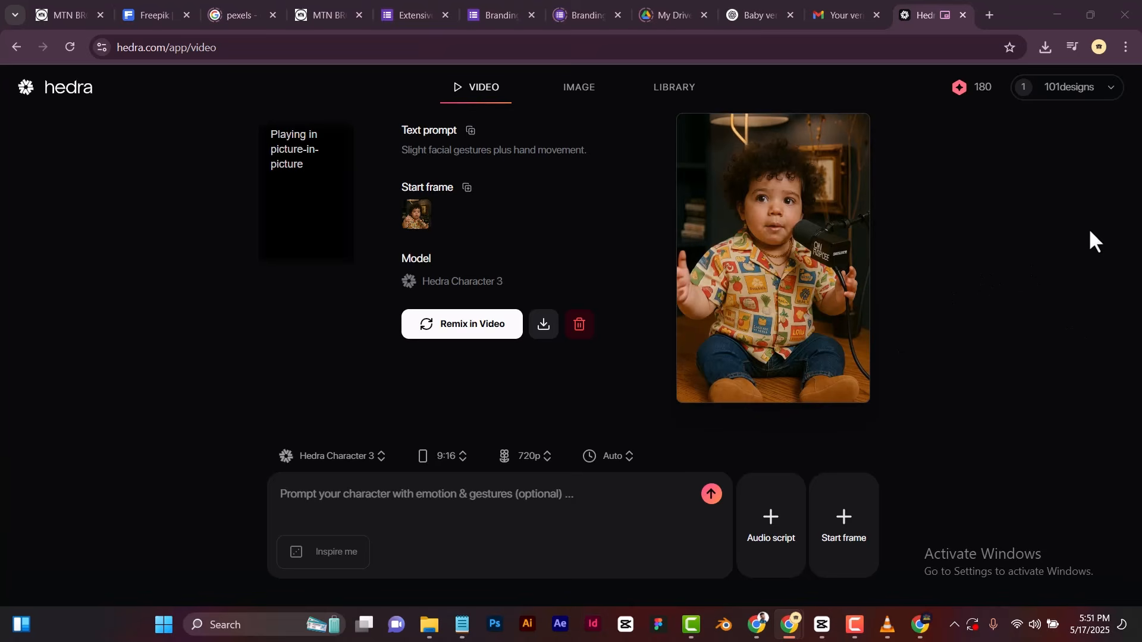
pyautogui.moveTo(806, 274)
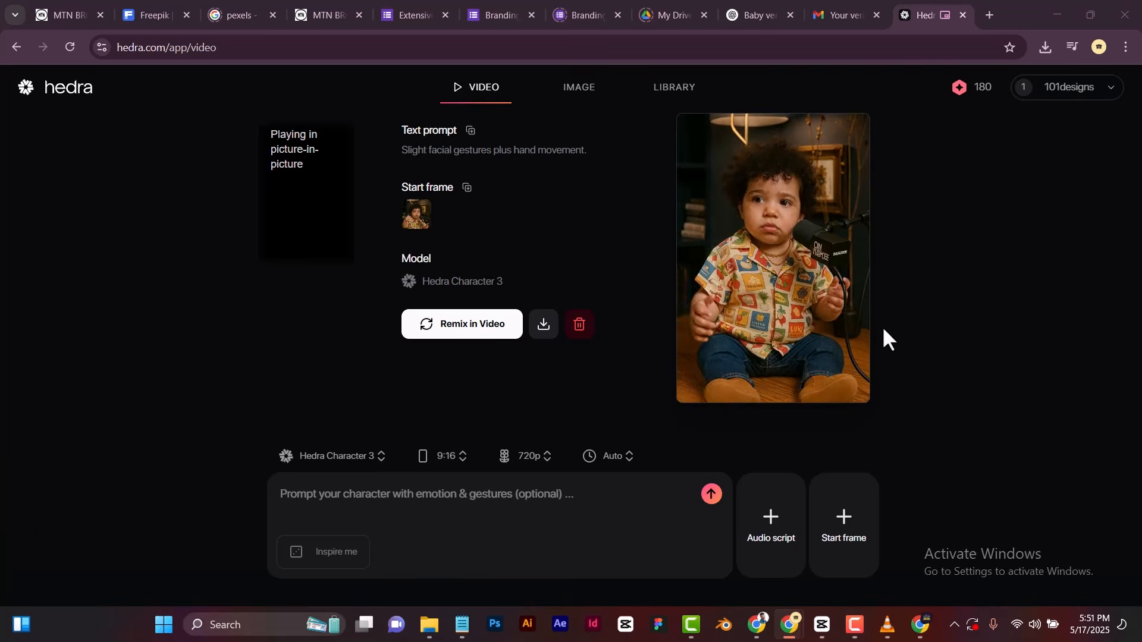
pyautogui.click(774, 389)
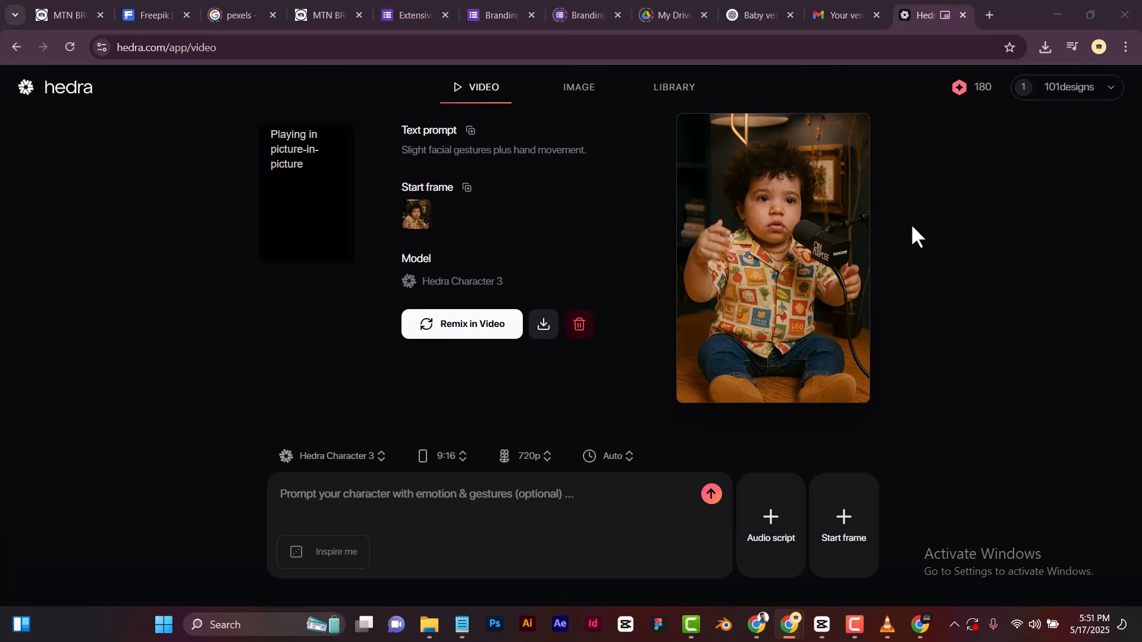
pyautogui.moveTo(783, 249)
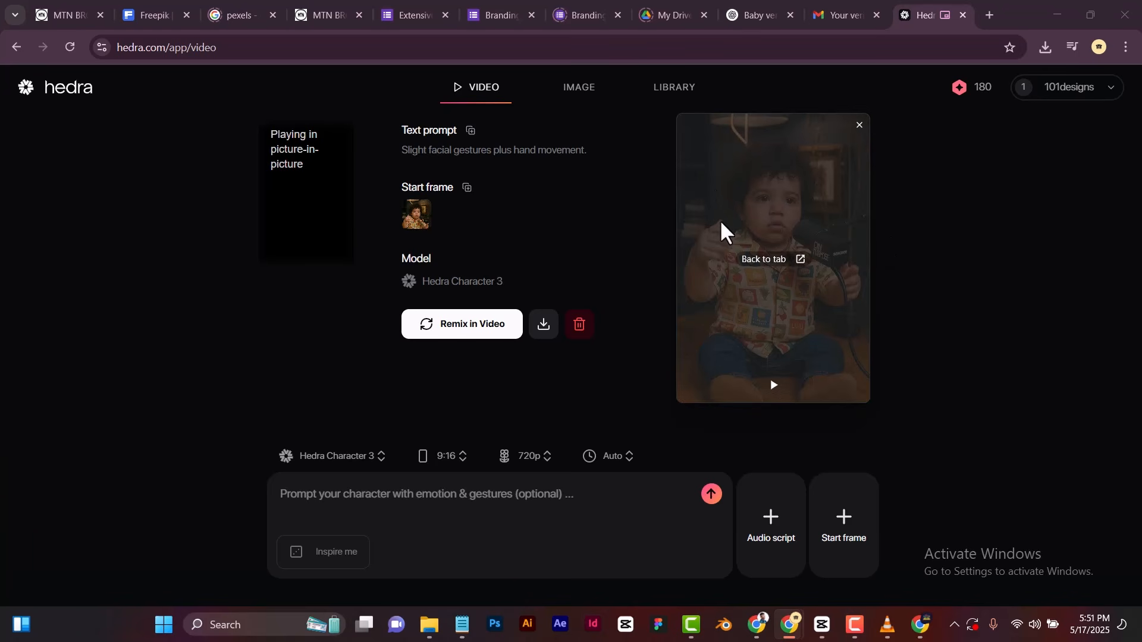
# Download the generated baby video with its watermark, moving the floating player clear of the dialog, and check the recent downloads.
pyautogui.click(612, 240)
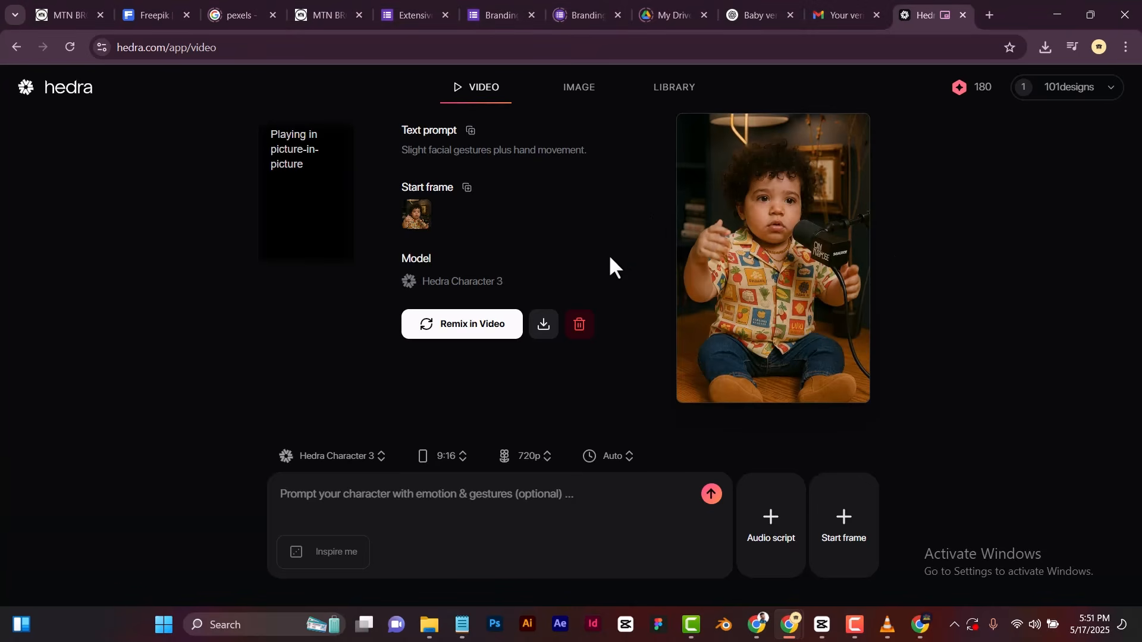
pyautogui.click(543, 324)
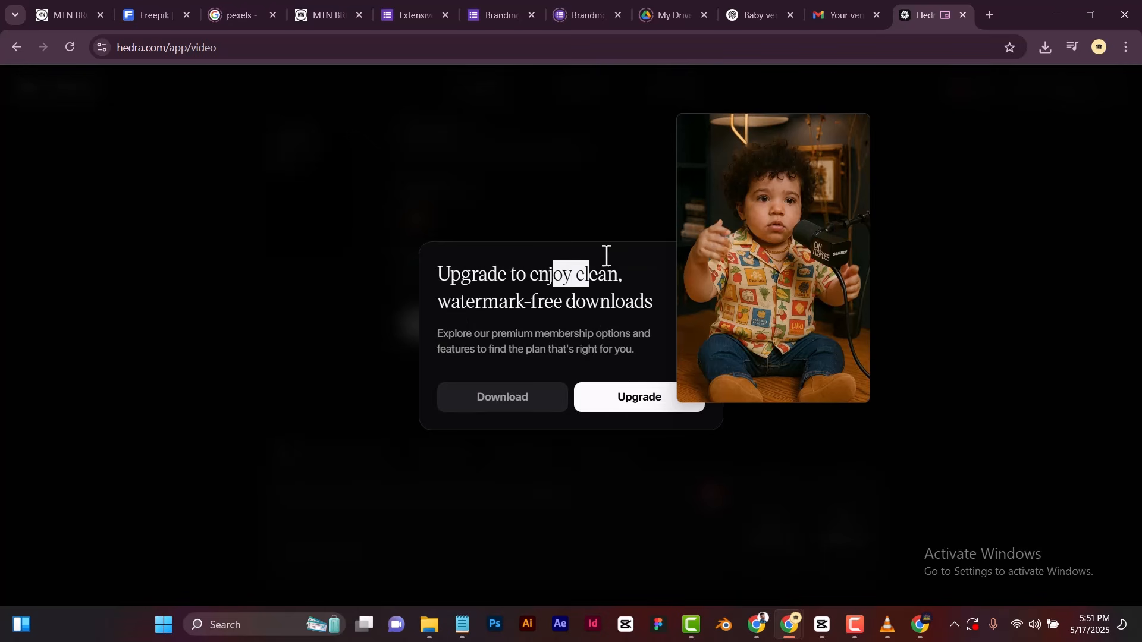
pyautogui.moveTo(731, 178)
pyautogui.moveTo(743, 143); pyautogui.dragTo(918, 163)
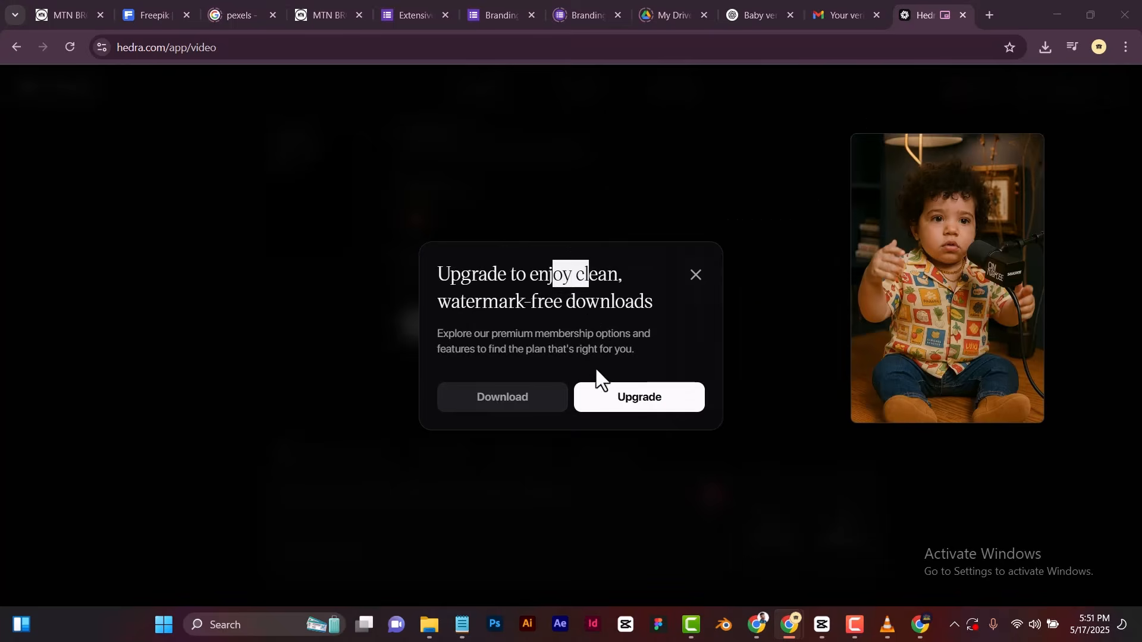
pyautogui.click(510, 401)
pyautogui.click(559, 276)
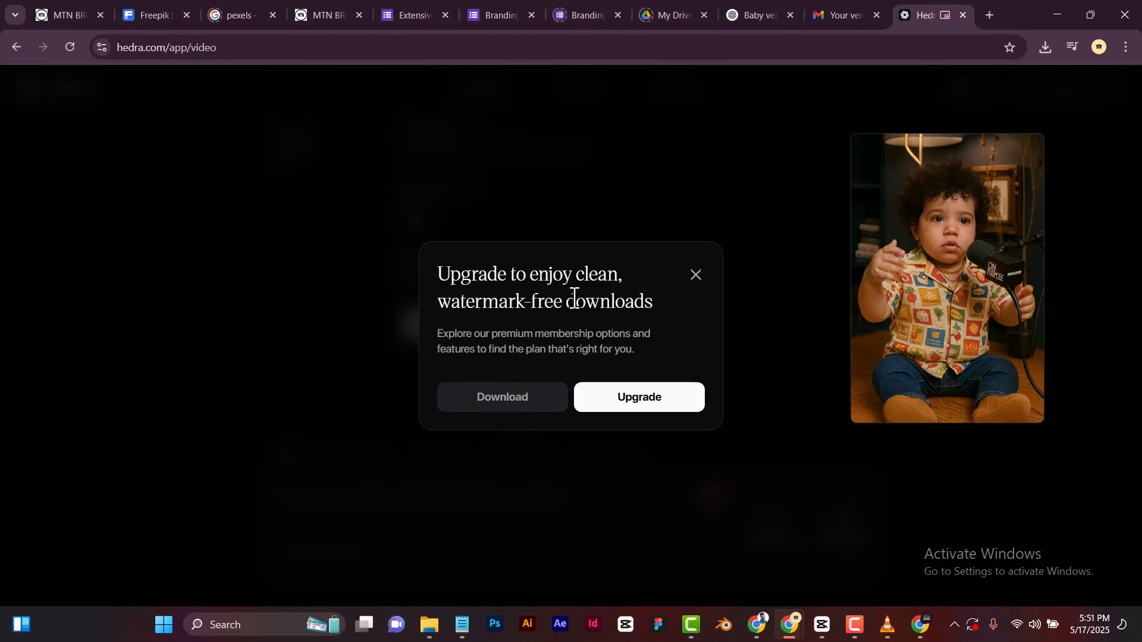
pyautogui.click(504, 405)
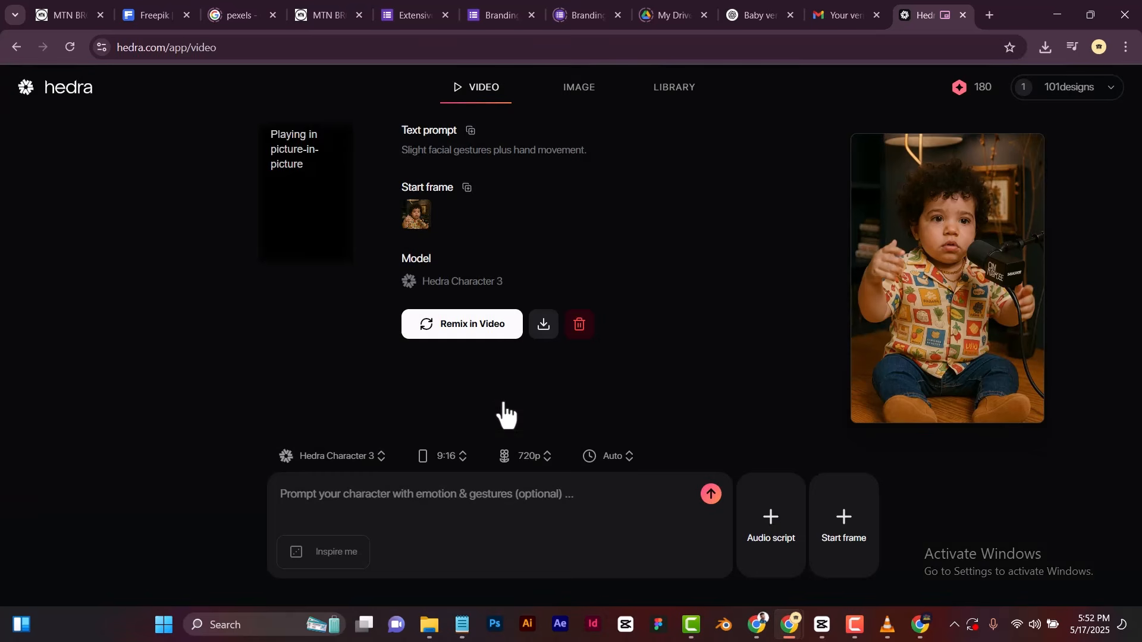
pyautogui.click(1043, 46)
pyautogui.moveTo(858, 177)
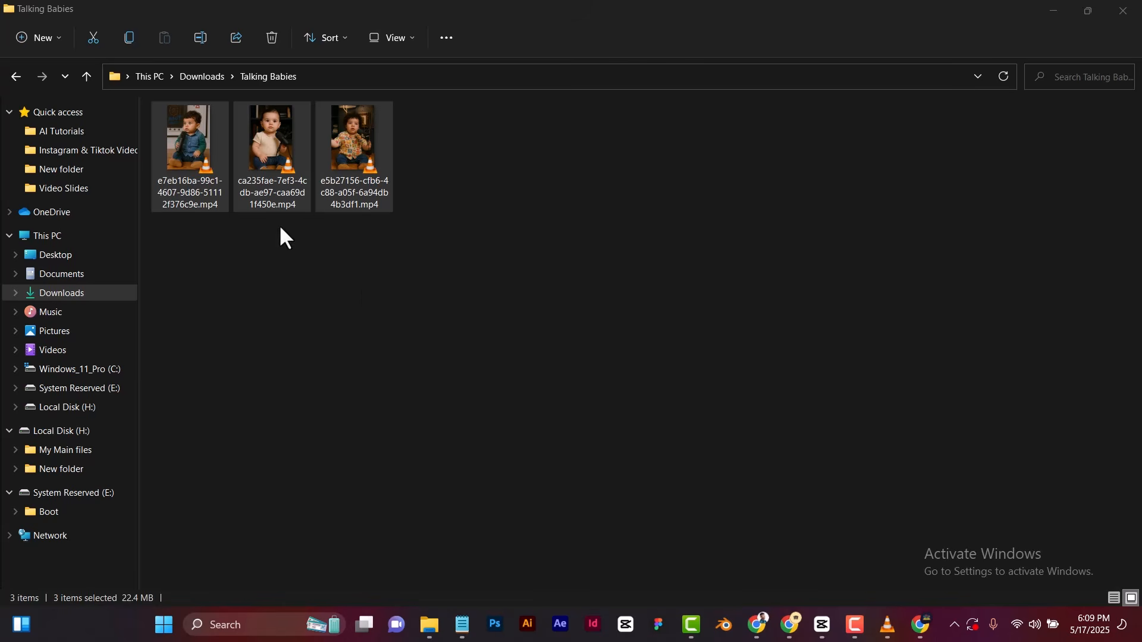
# Play the downloaded video of the curly-haired baby from the Talking Babies folder, then pause it and put the player away.
pyautogui.moveTo(418, 255); pyautogui.dragTo(206, 150)
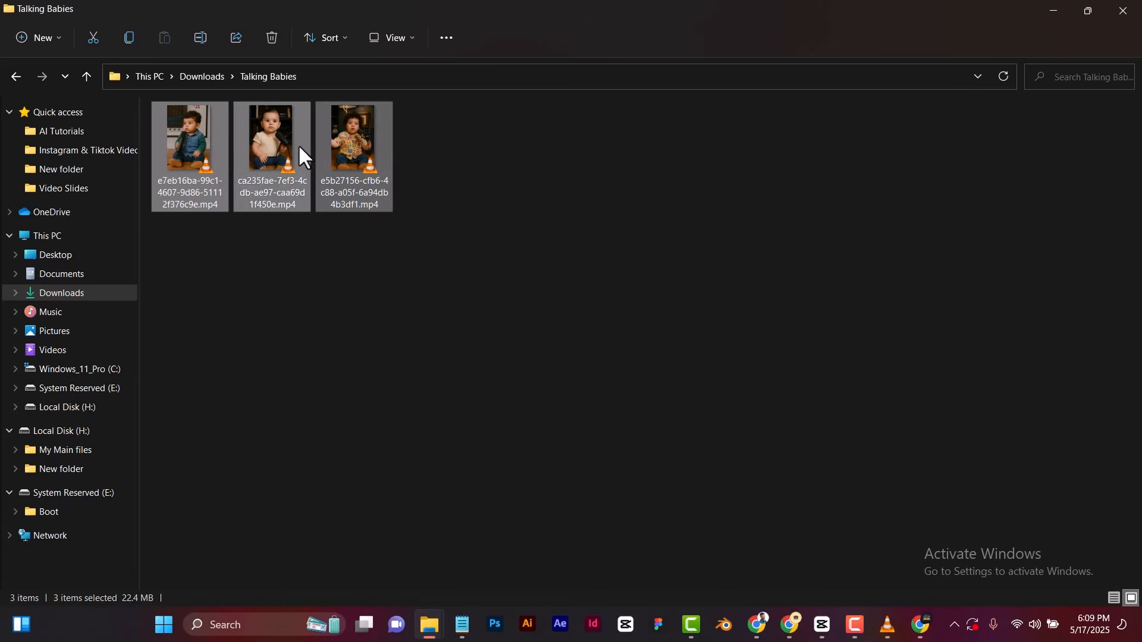
pyautogui.click(354, 150)
pyautogui.doubleClick(354, 150)
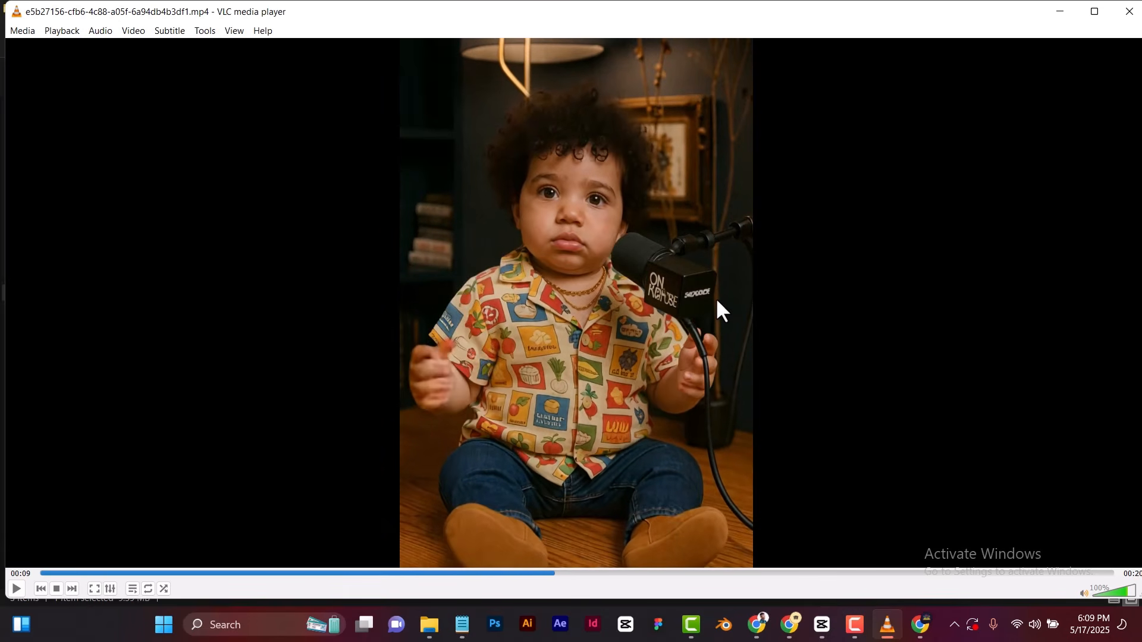
pyautogui.press('space')
pyautogui.click(1094, 12)
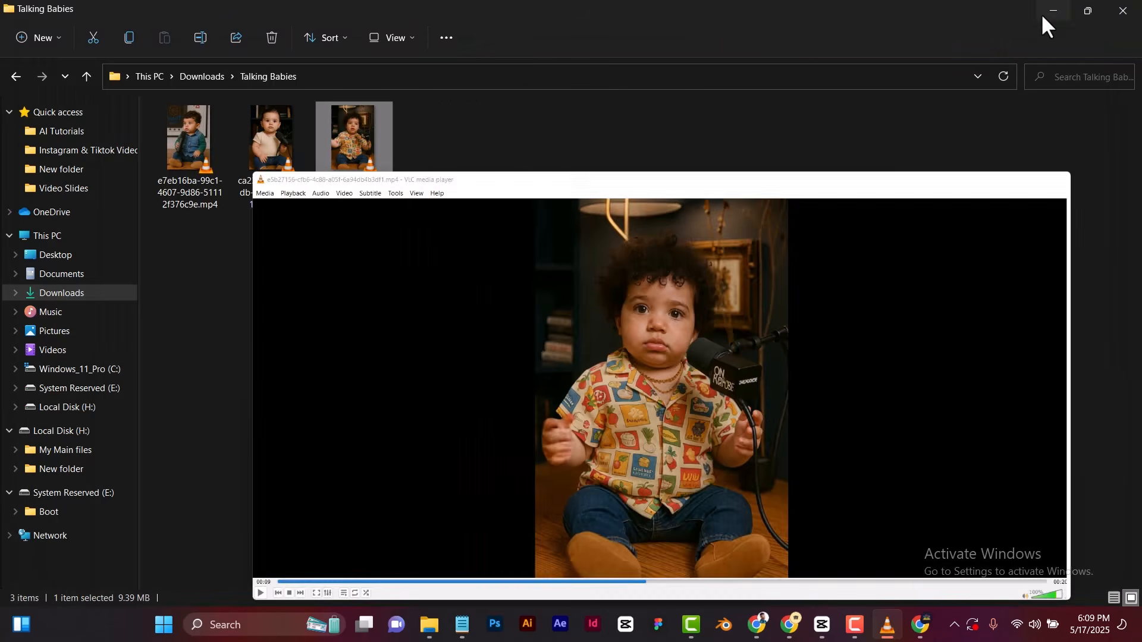
pyautogui.click(1042, 25)
# Watch the downloaded video of the baby in the denim shirt, then pause it and minimize the player.
pyautogui.click(202, 157)
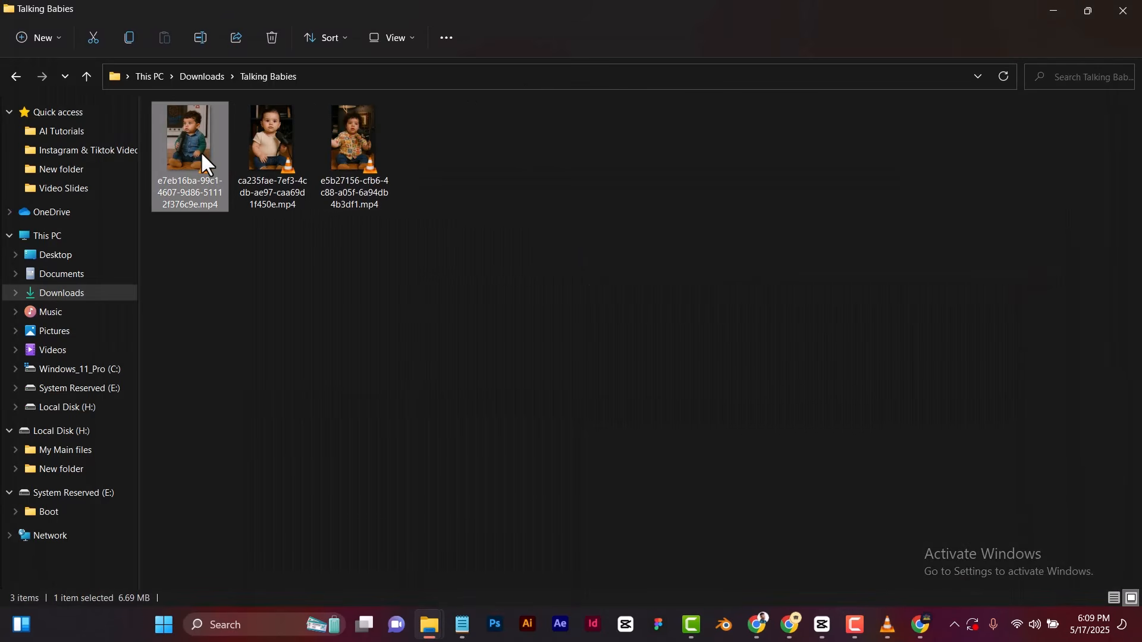
pyautogui.click(885, 634)
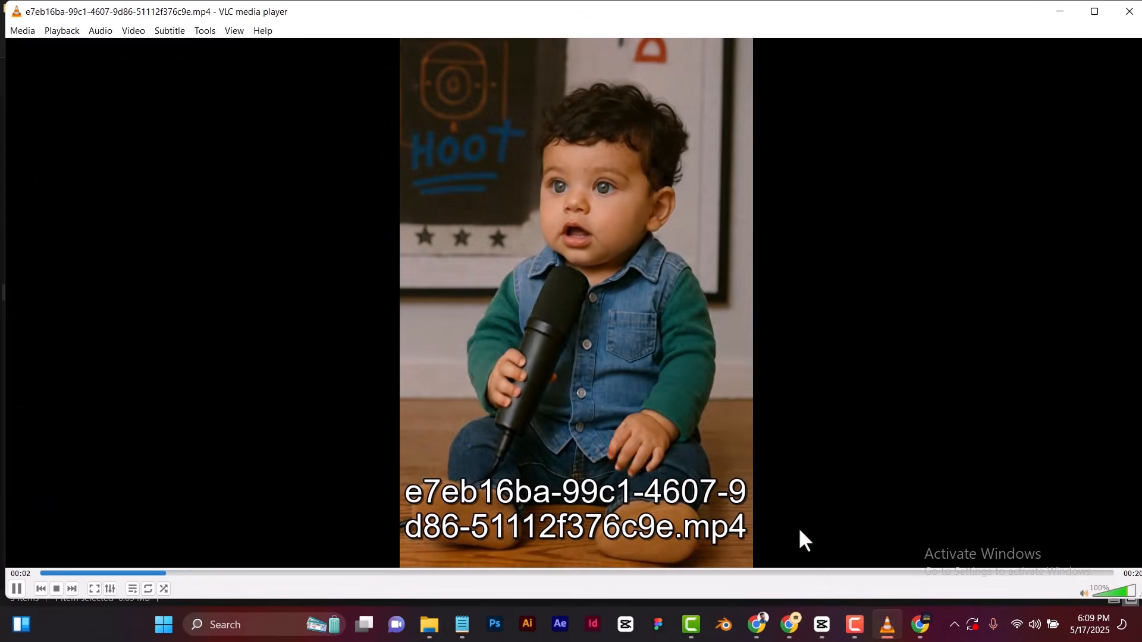
pyautogui.click(728, 415)
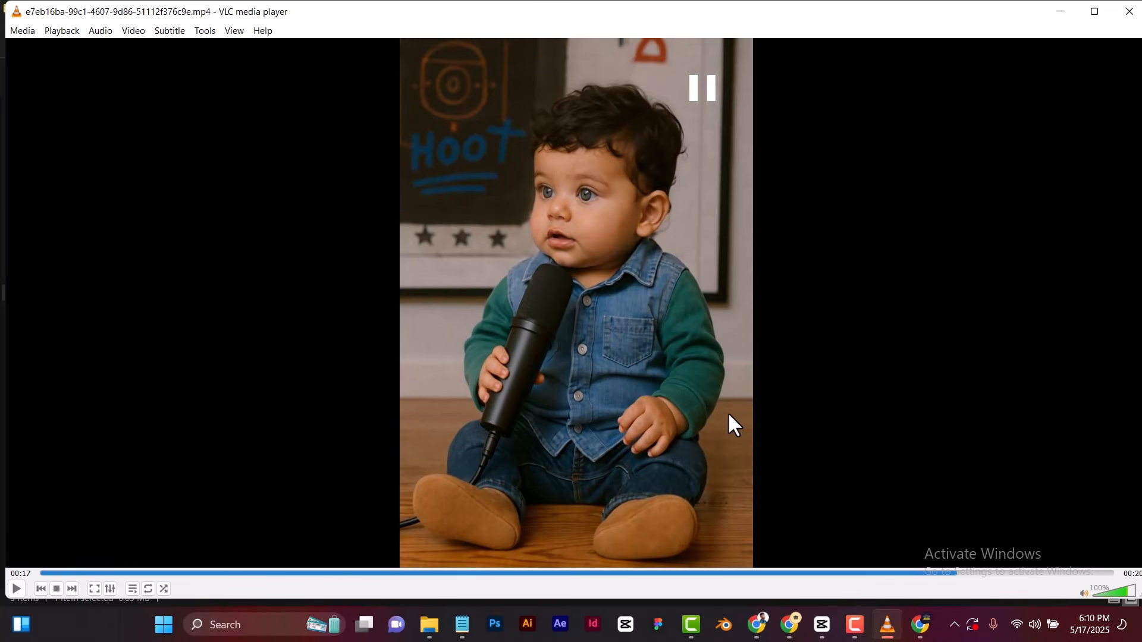
pyautogui.click(1058, 8)
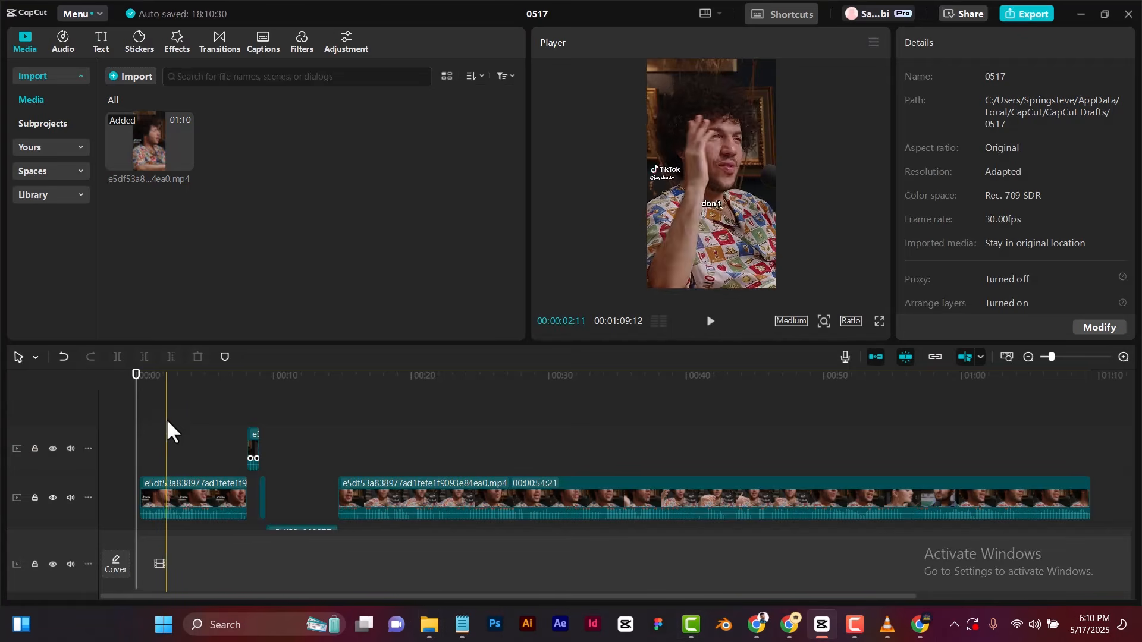
# Hide the two upper video tracks of the original podcast edit, inspect the remaining track, and show both tracks again.
pyautogui.scroll(-1, 166, 423)
pyautogui.click(52, 480)
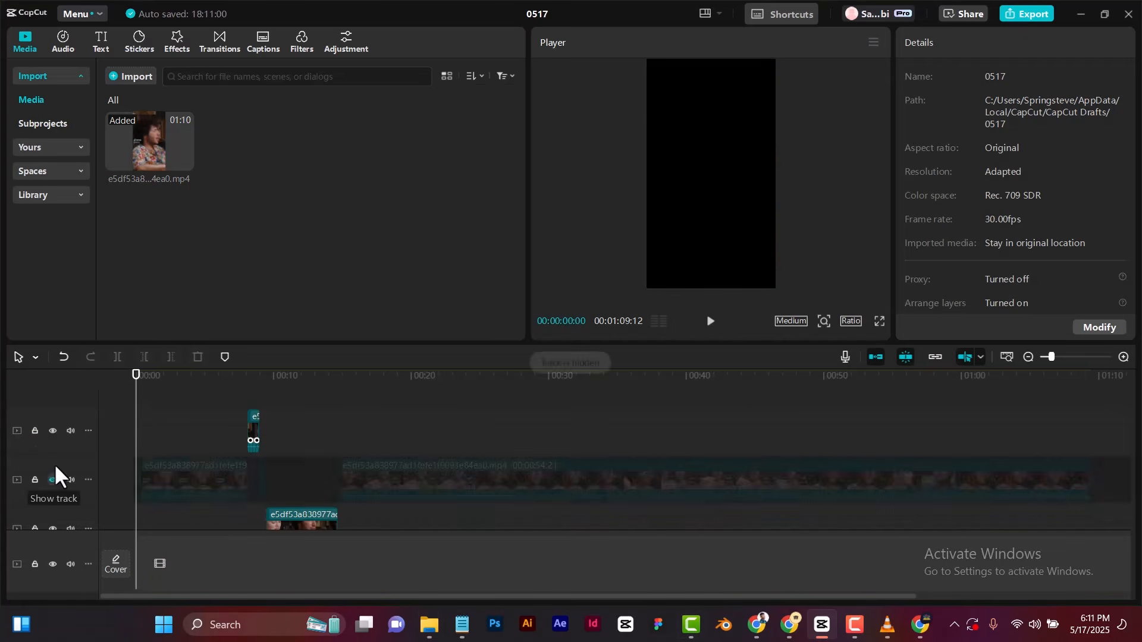
pyautogui.click(52, 429)
pyautogui.scroll(1, 299, 434)
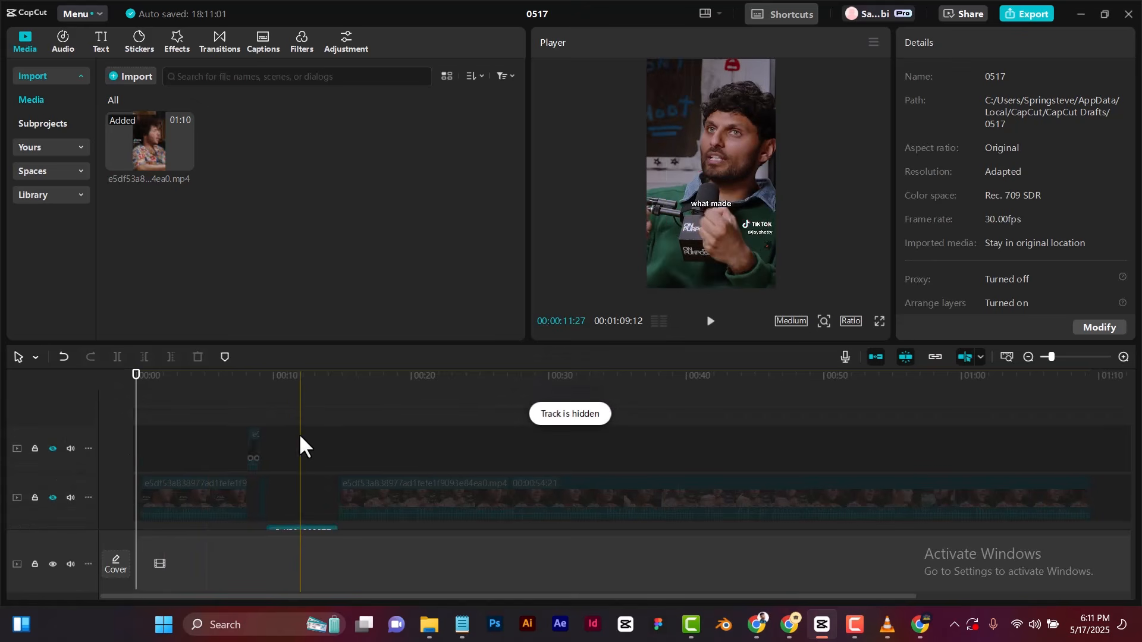
pyautogui.scroll(-1, 287, 439)
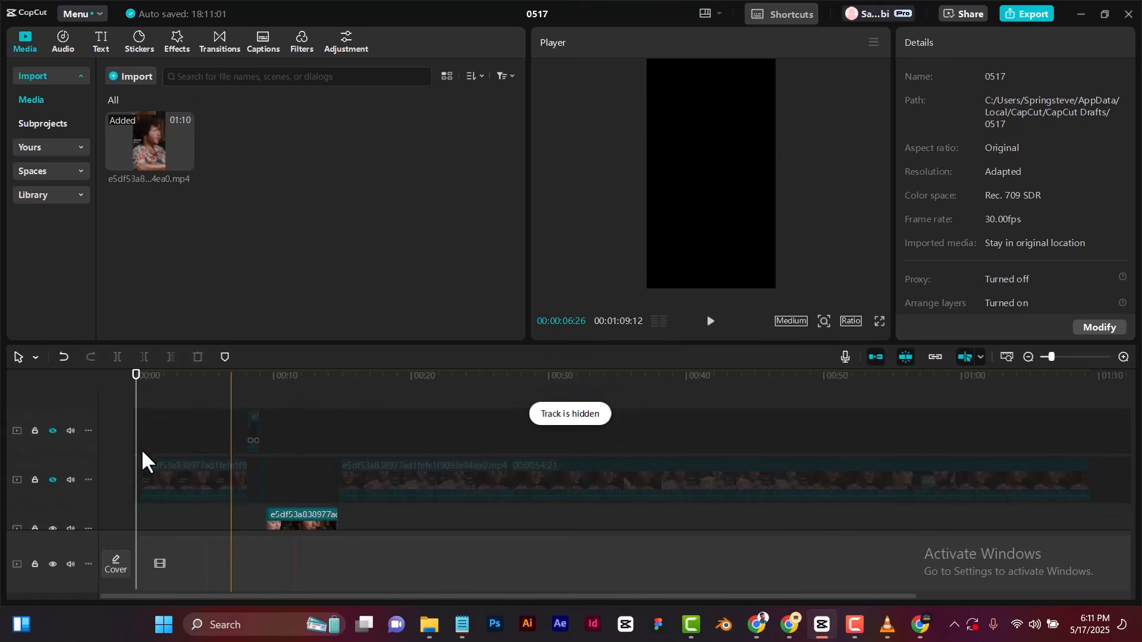
pyautogui.click(52, 431)
pyautogui.click(52, 479)
# Delete all original podcast clips from the timeline and bring up the folder containing the downloaded baby videos.
pyautogui.moveTo(161, 416); pyautogui.dragTo(413, 512)
pyautogui.press('Delete')
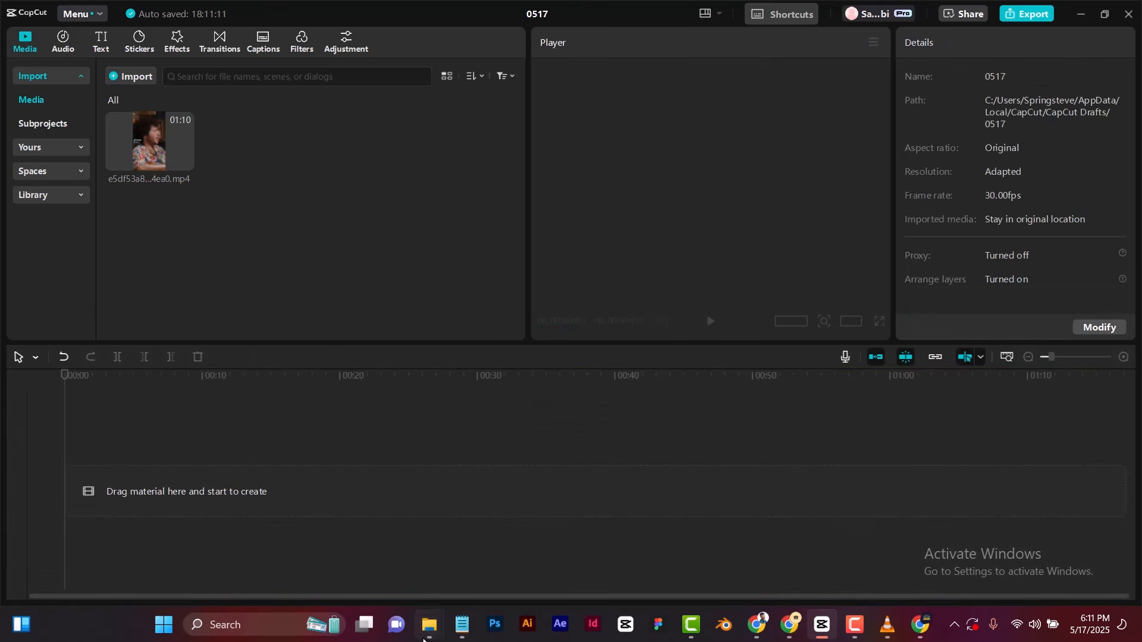
pyautogui.moveTo(428, 625)
pyautogui.click(620, 550)
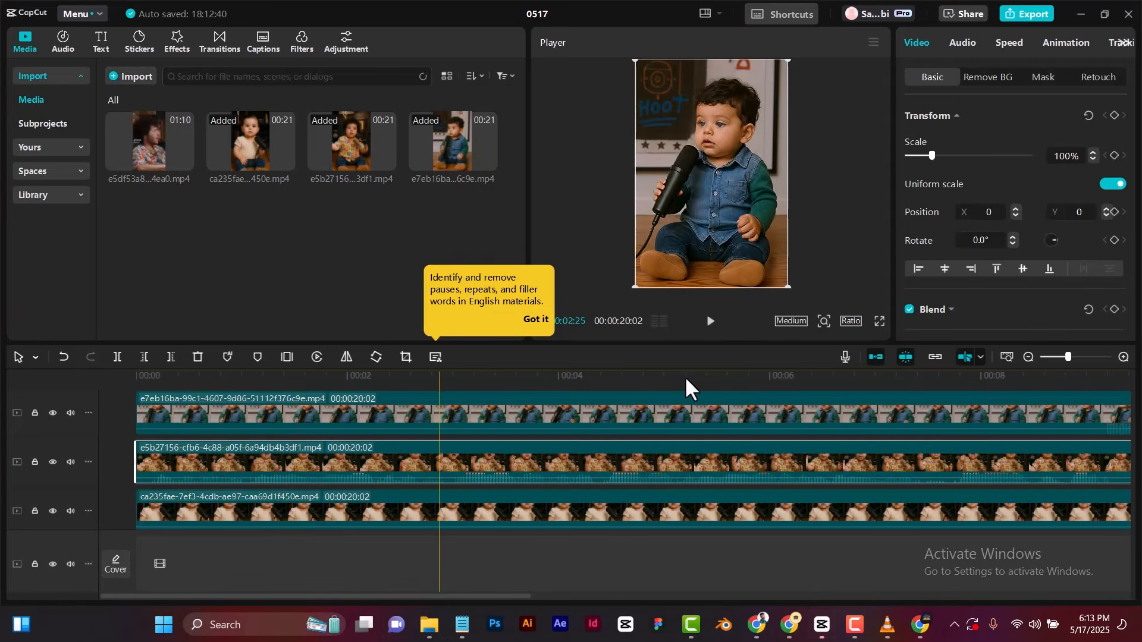
# Examine the three stacked baby clips around the nine-second mark to see where the speaker changes.
pyautogui.click(1065, 357)
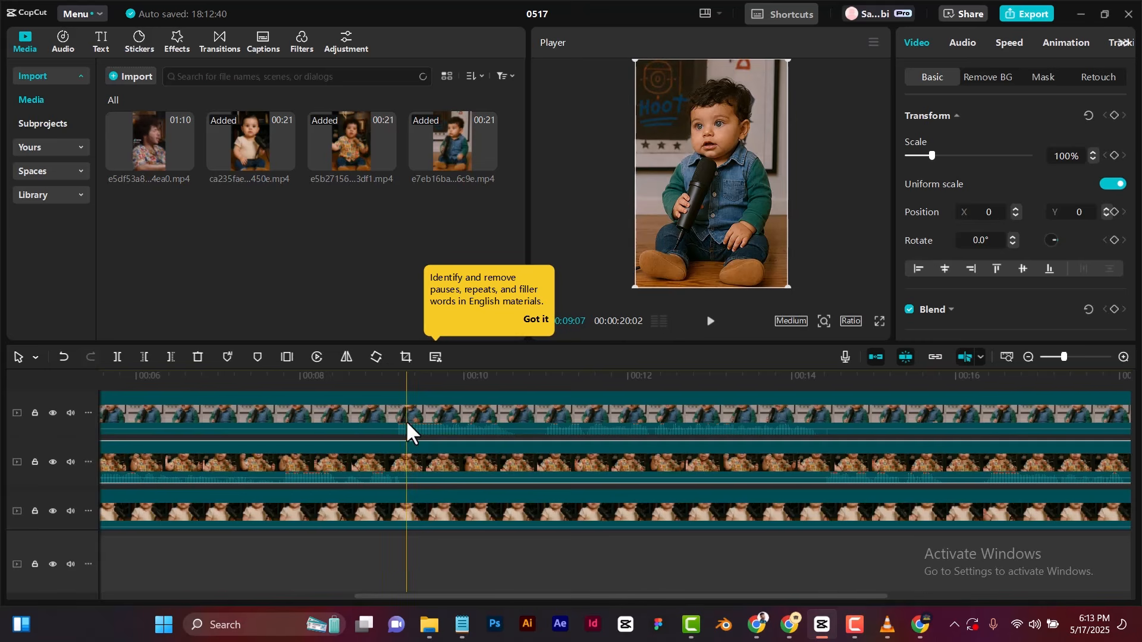
pyautogui.click(509, 427)
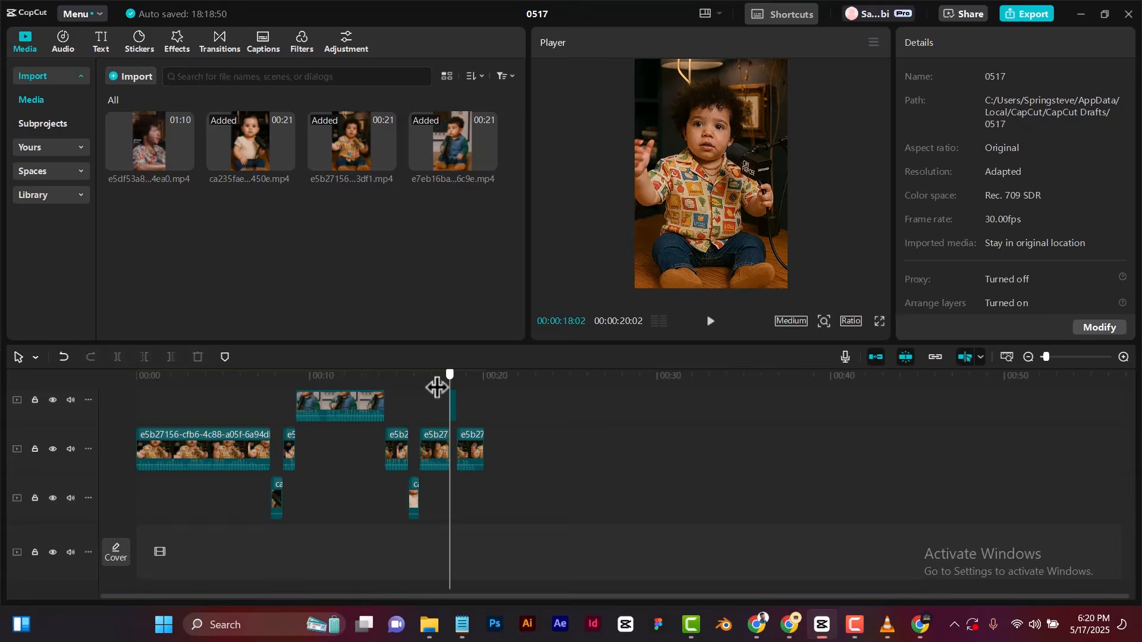
pyautogui.moveTo(439, 388); pyautogui.dragTo(102, 395)
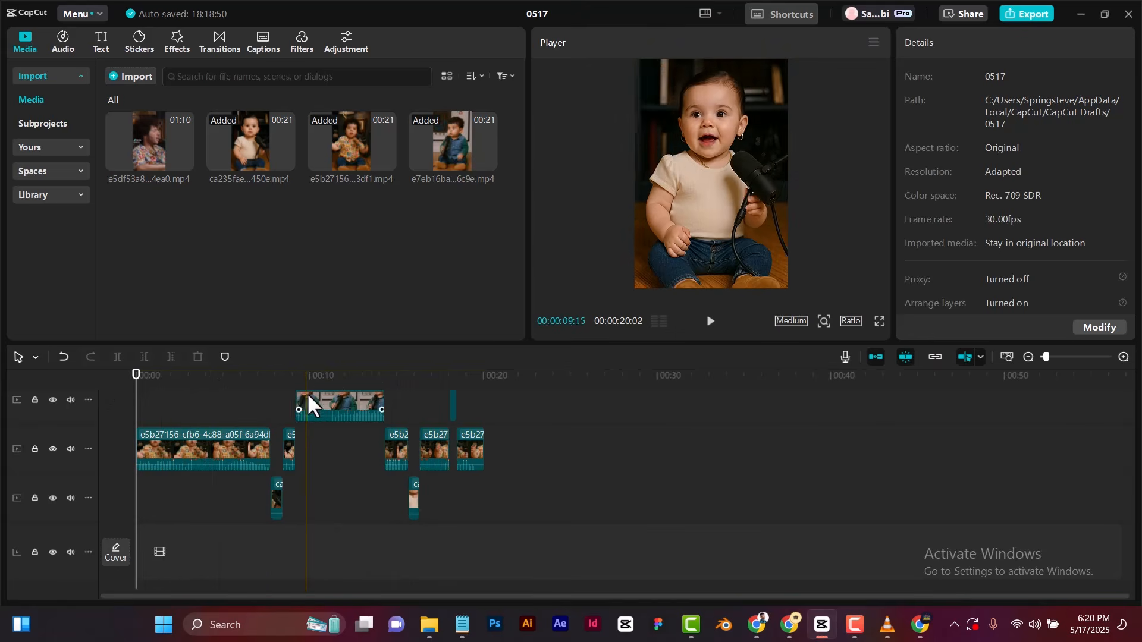
# Play the assembled baby podcast edit in full screen through to its end, then return to the editor.
pyautogui.scroll(1, 276, 394)
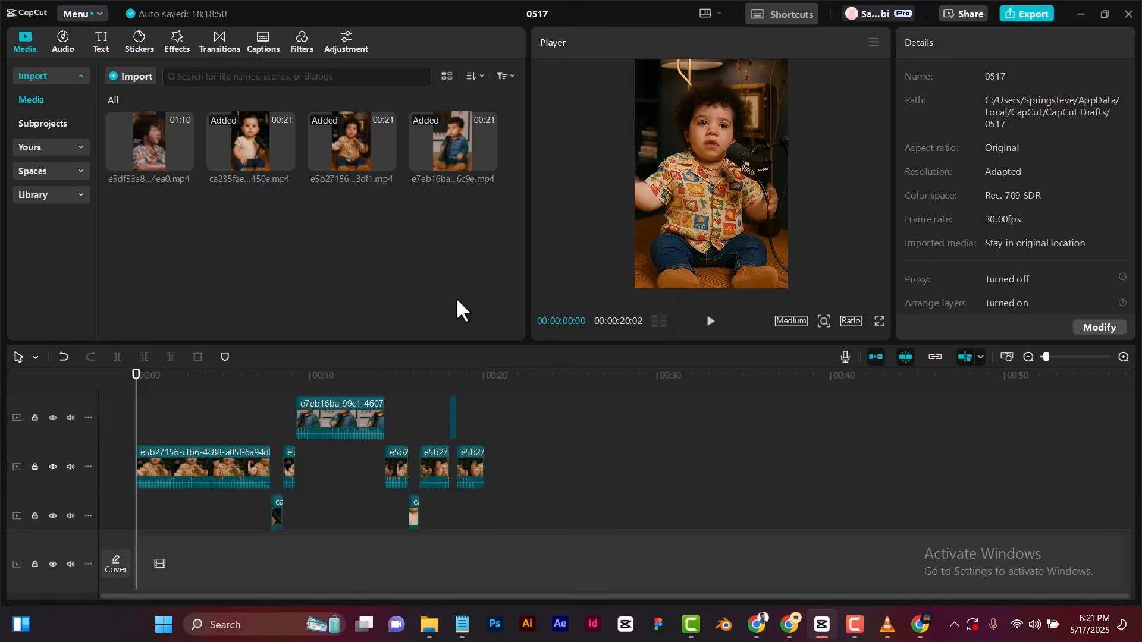
pyautogui.click(879, 321)
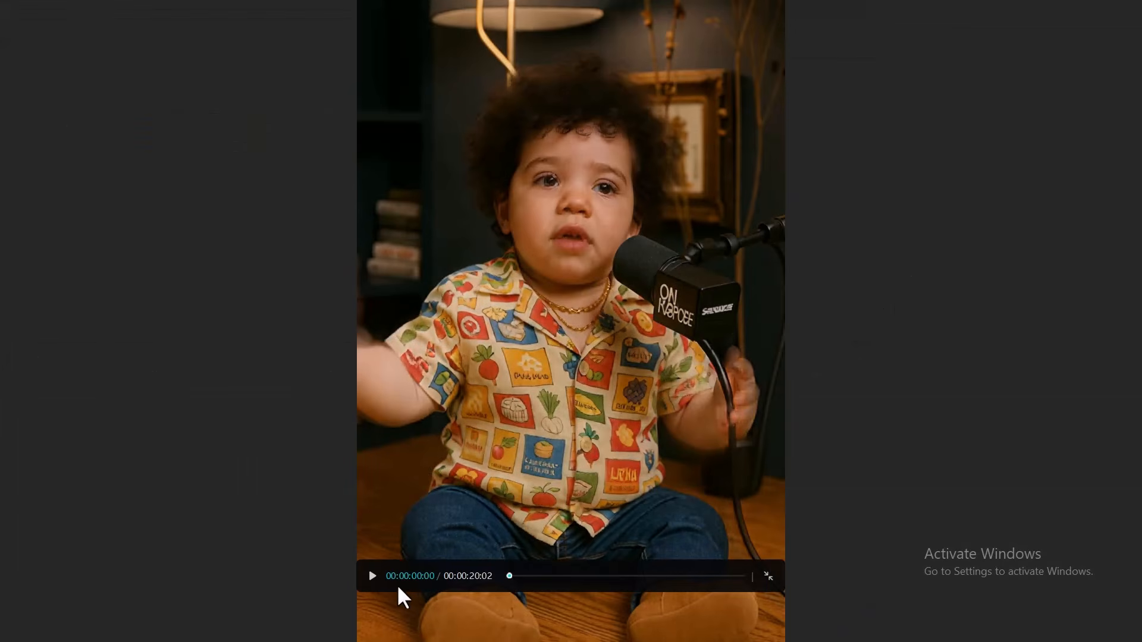
pyautogui.click(372, 576)
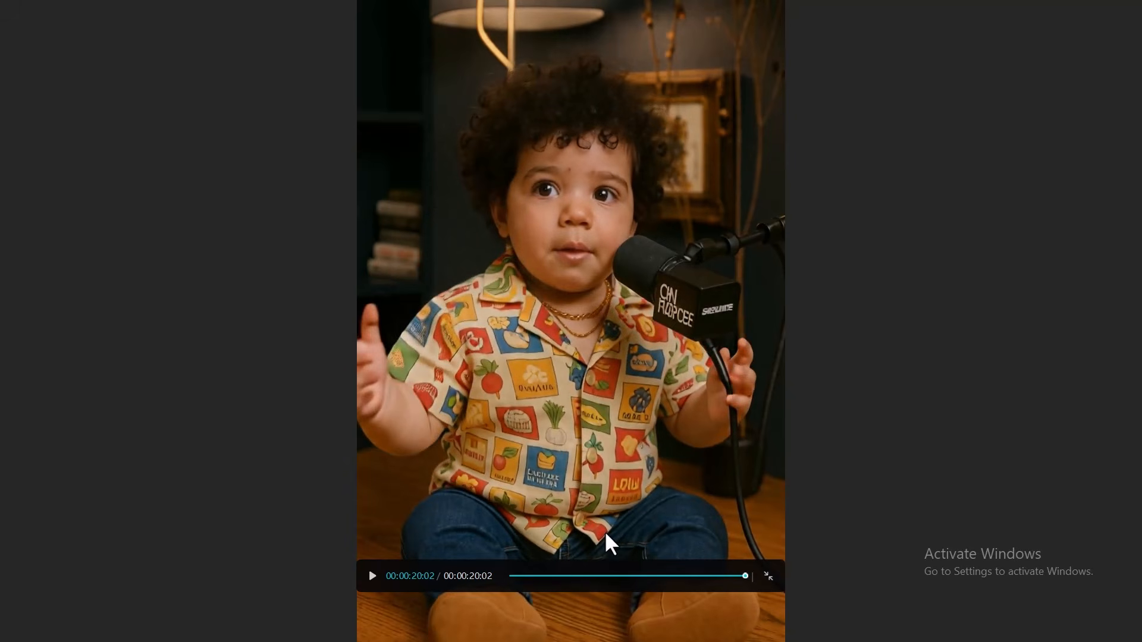
pyautogui.press('Escape')
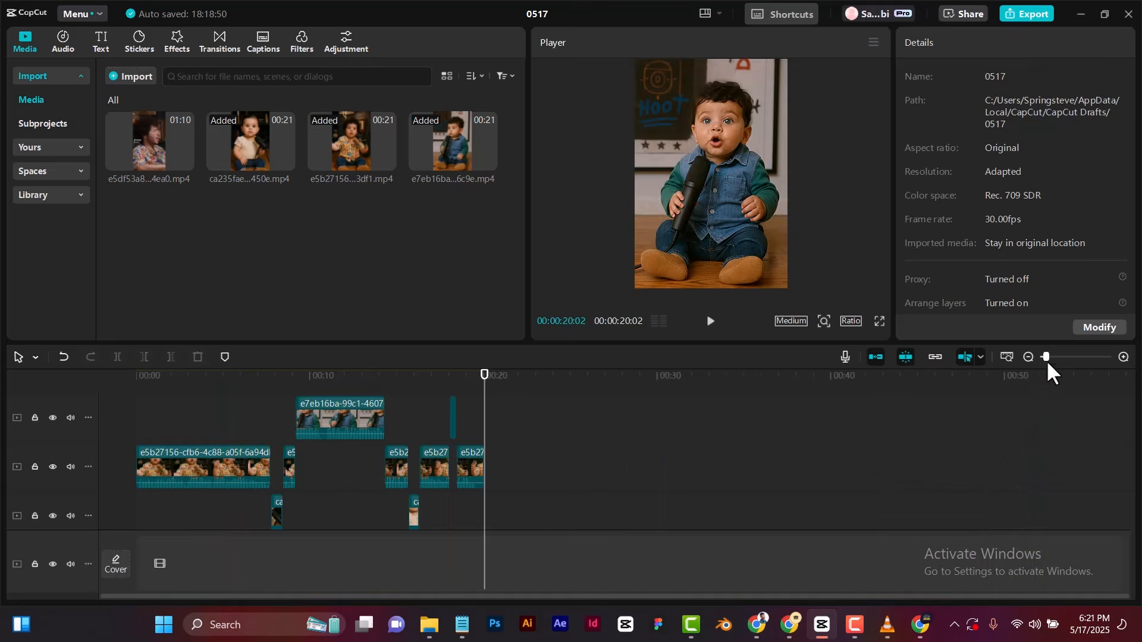
# Examine the cut clips along the timeline, checking how each speaker's segment meets the next, from the end back toward the start.
pyautogui.moveTo(1047, 357); pyautogui.dragTo(1068, 355)
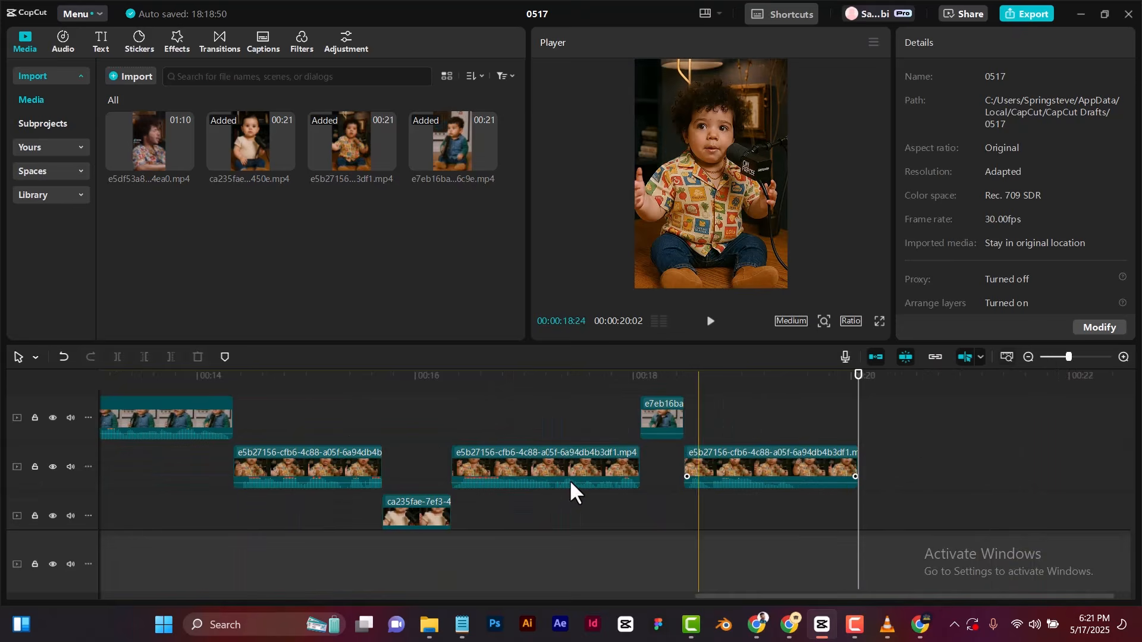
pyautogui.click(475, 469)
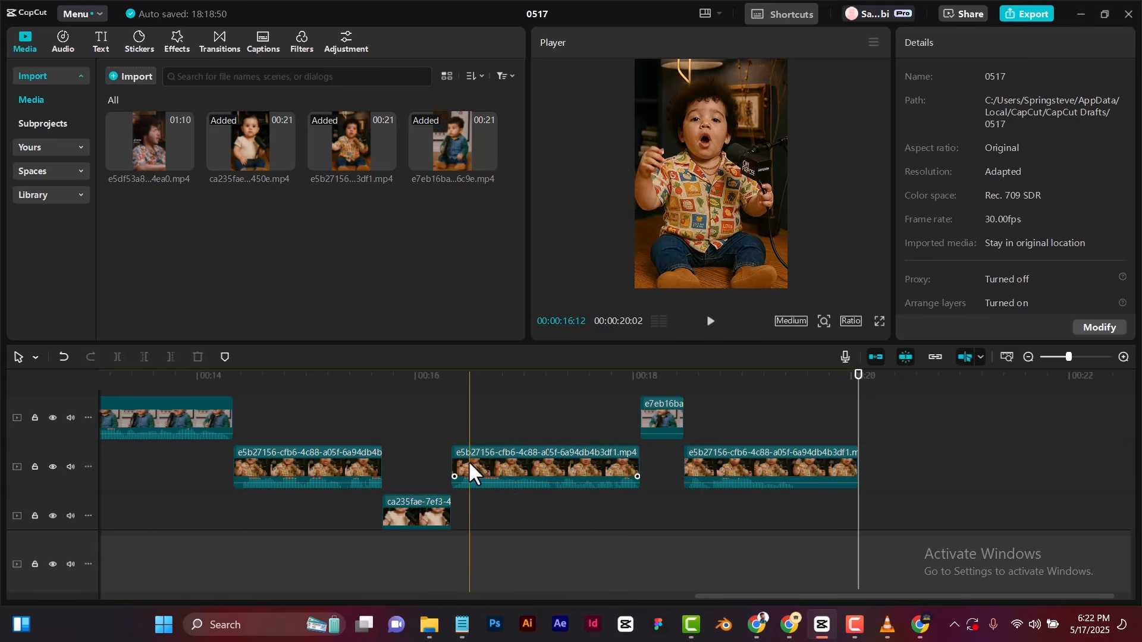
pyautogui.scroll(-1, 472, 459)
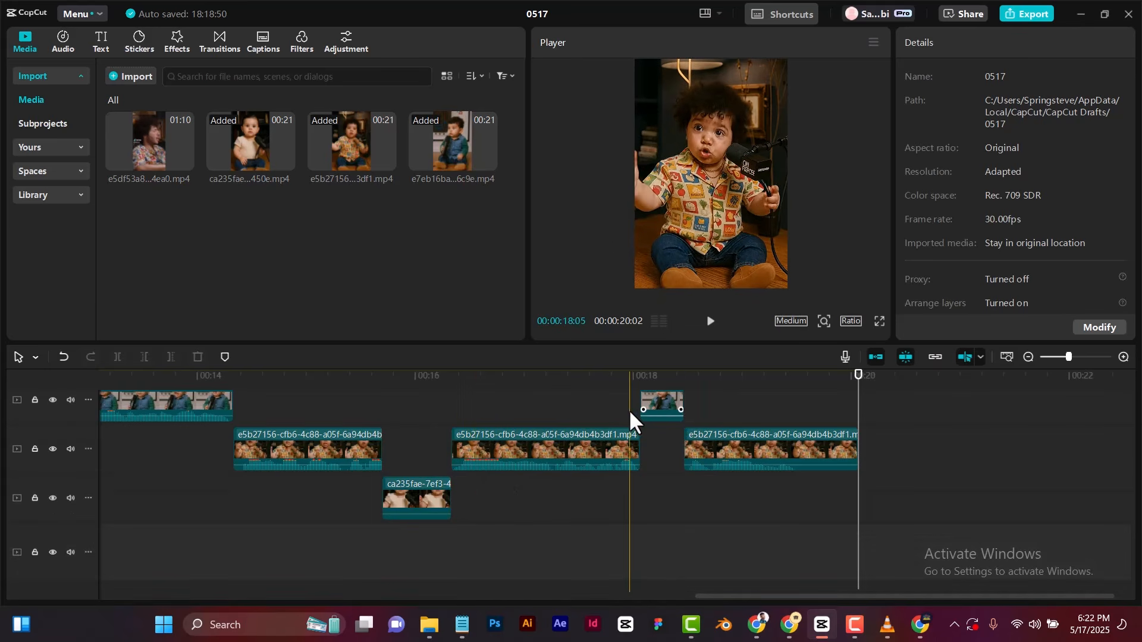
pyautogui.scroll(1, 660, 408)
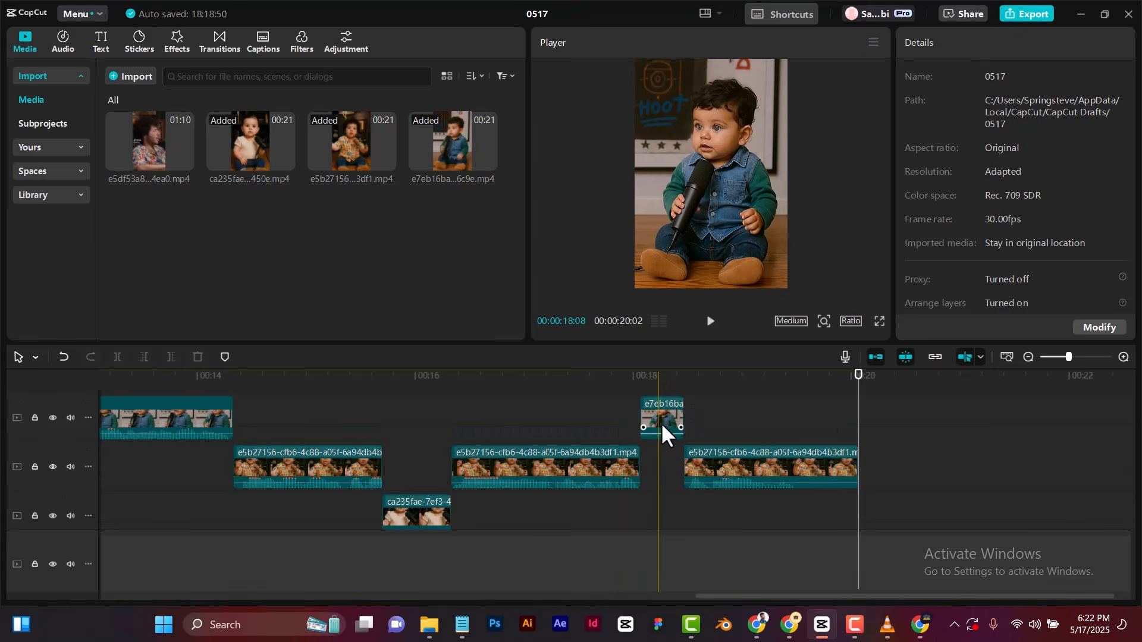
pyautogui.click(659, 392)
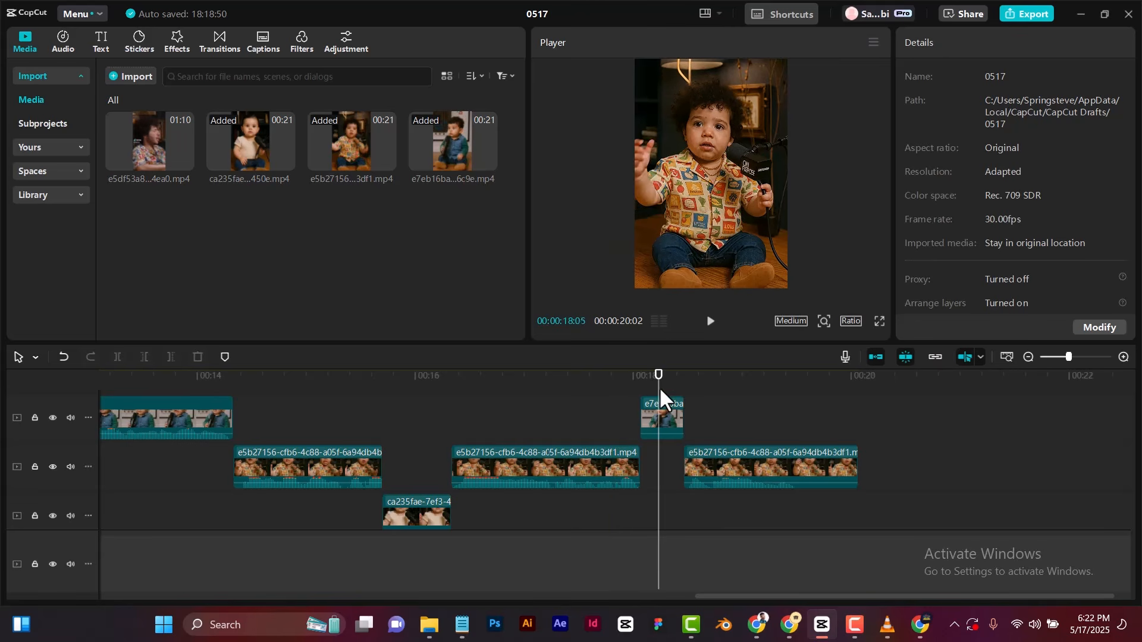
pyautogui.moveTo(658, 383); pyautogui.dragTo(606, 450)
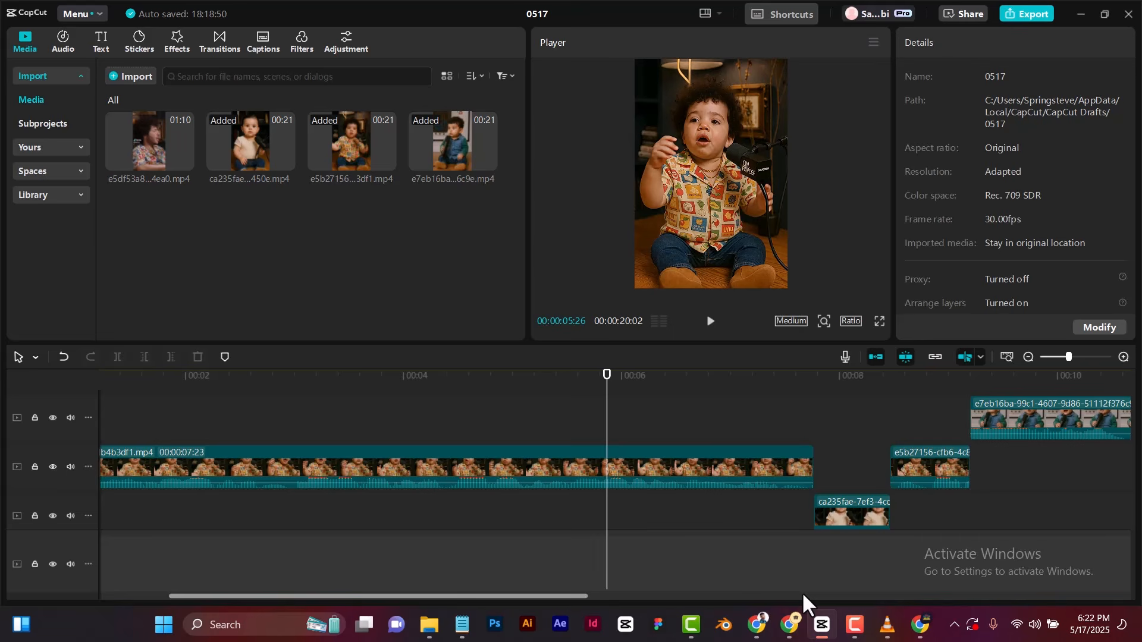
# Switch to Chrome's other Hedra account, look through its account menu for the credits and sign-out option, then return to CapCut.
pyautogui.click(924, 631)
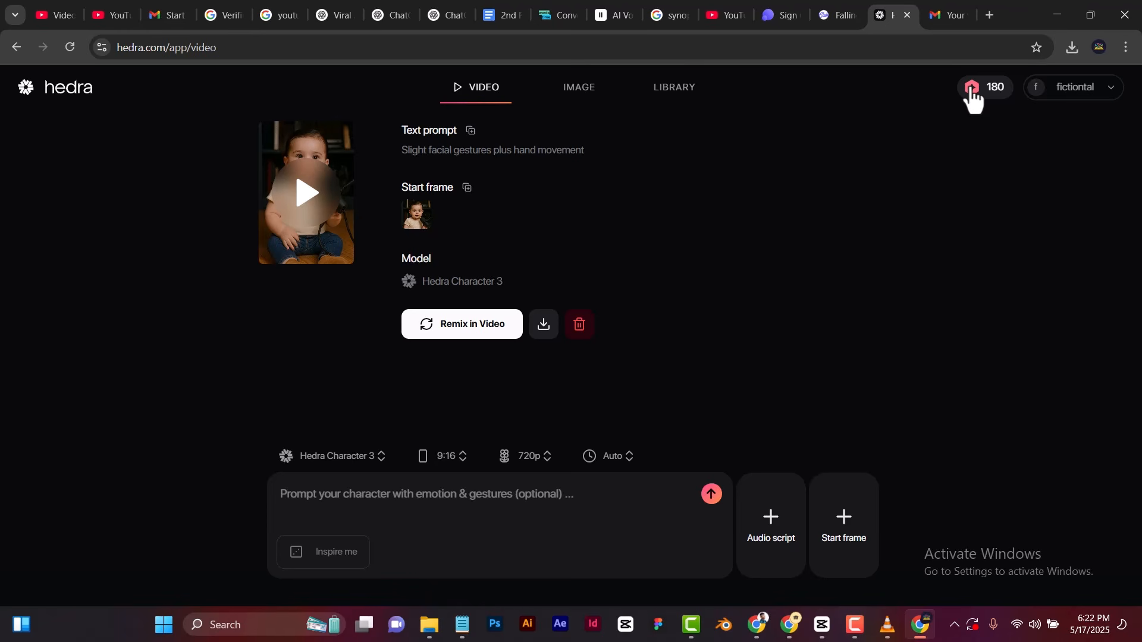
pyautogui.click(1110, 91)
pyautogui.click(1110, 94)
pyautogui.click(1110, 94)
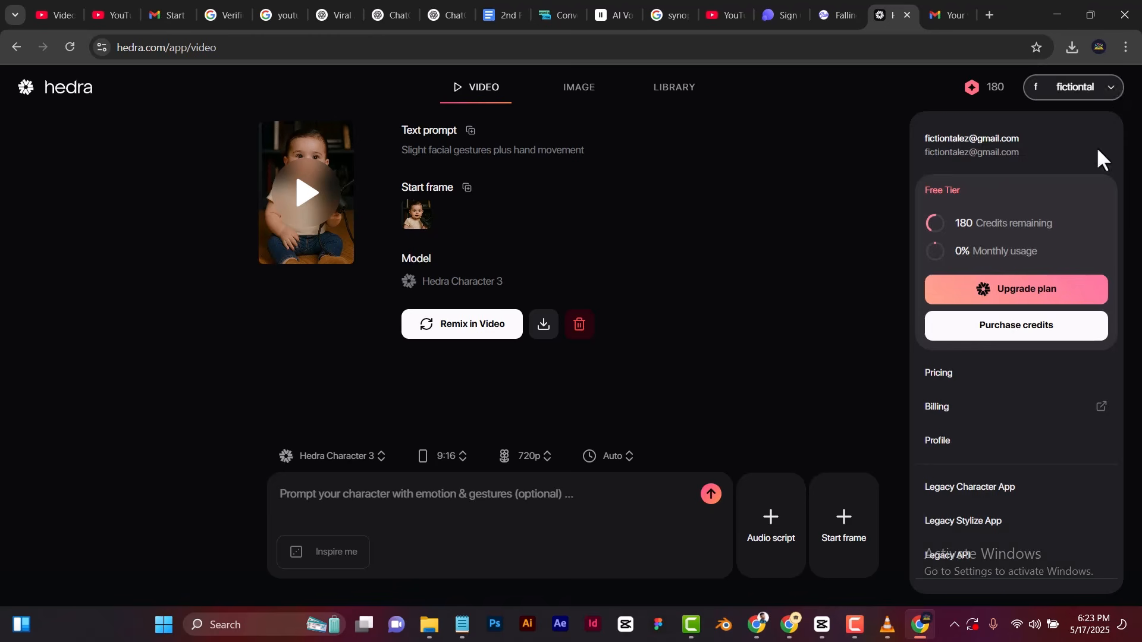
pyautogui.scroll(-3, 1014, 534)
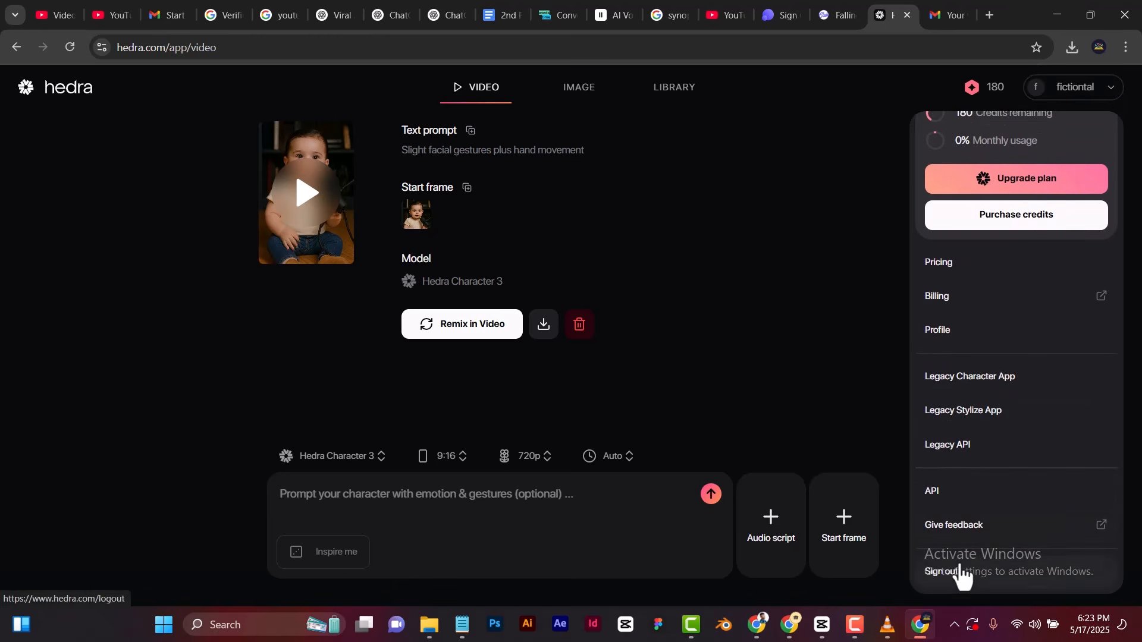
pyautogui.click(863, 244)
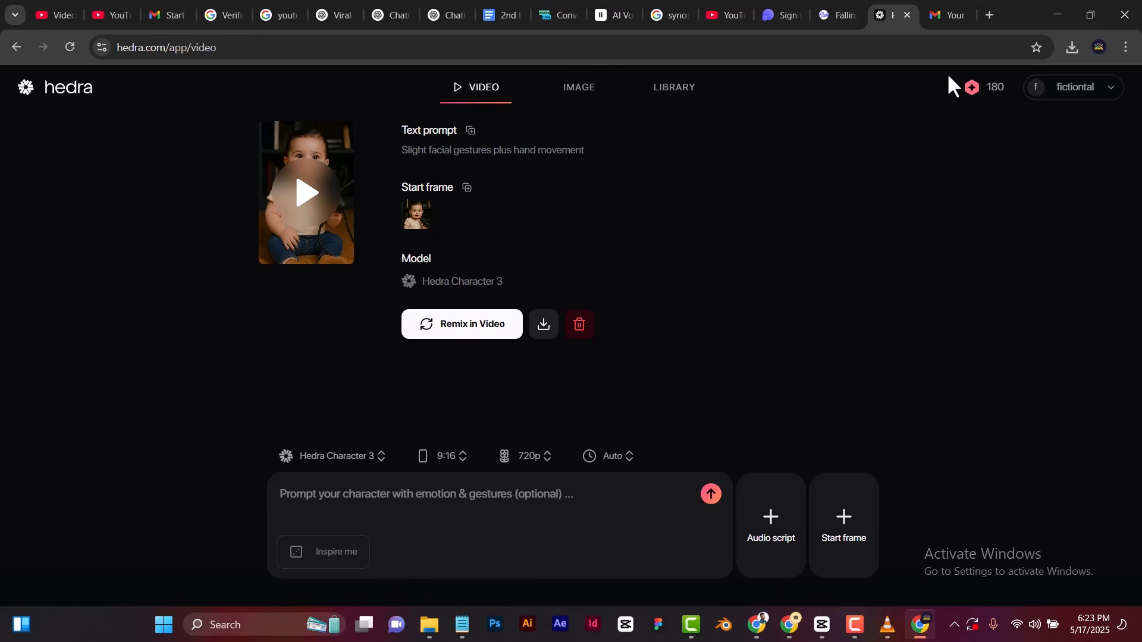
pyautogui.click(1061, 10)
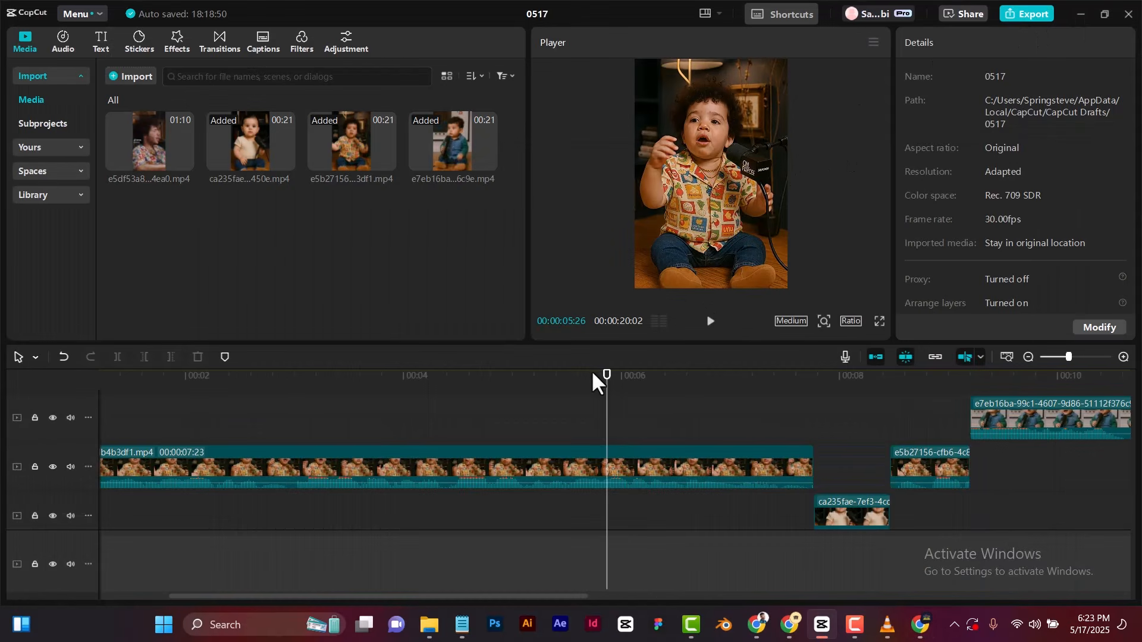
# Play the finished baby podcast edit in full screen from the very beginning.
pyautogui.click(480, 395)
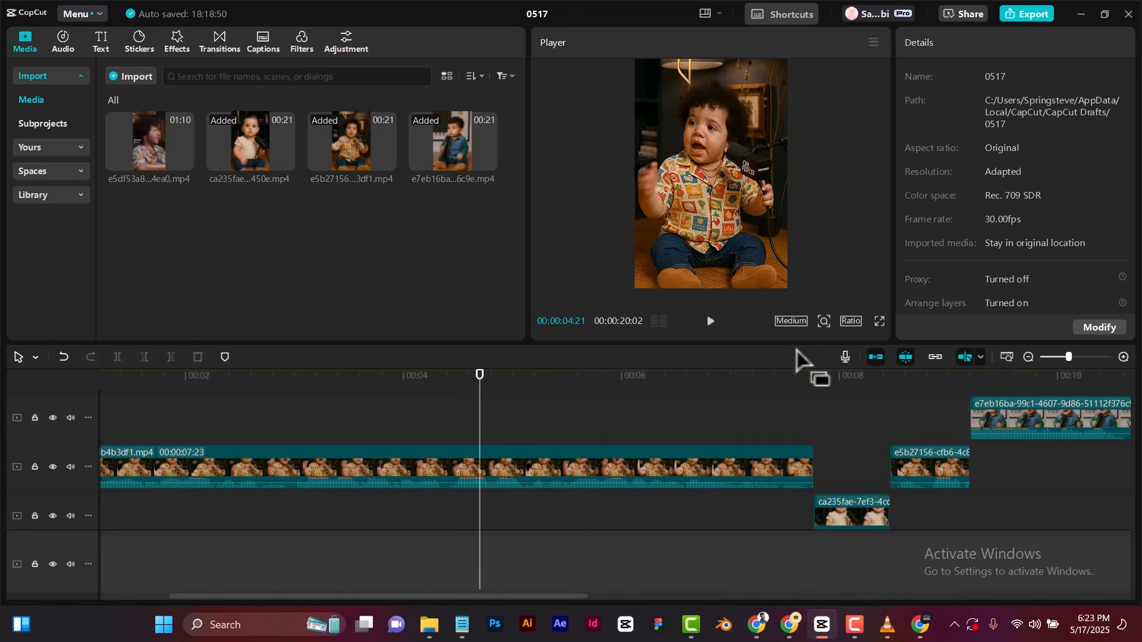
pyautogui.click(879, 321)
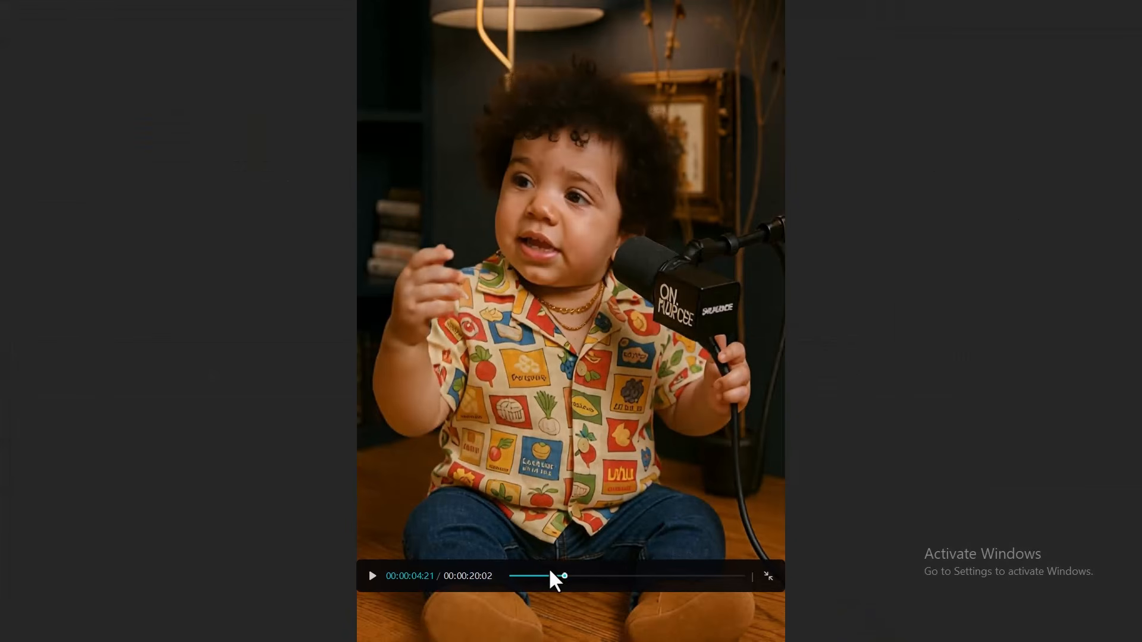
pyautogui.click(510, 576)
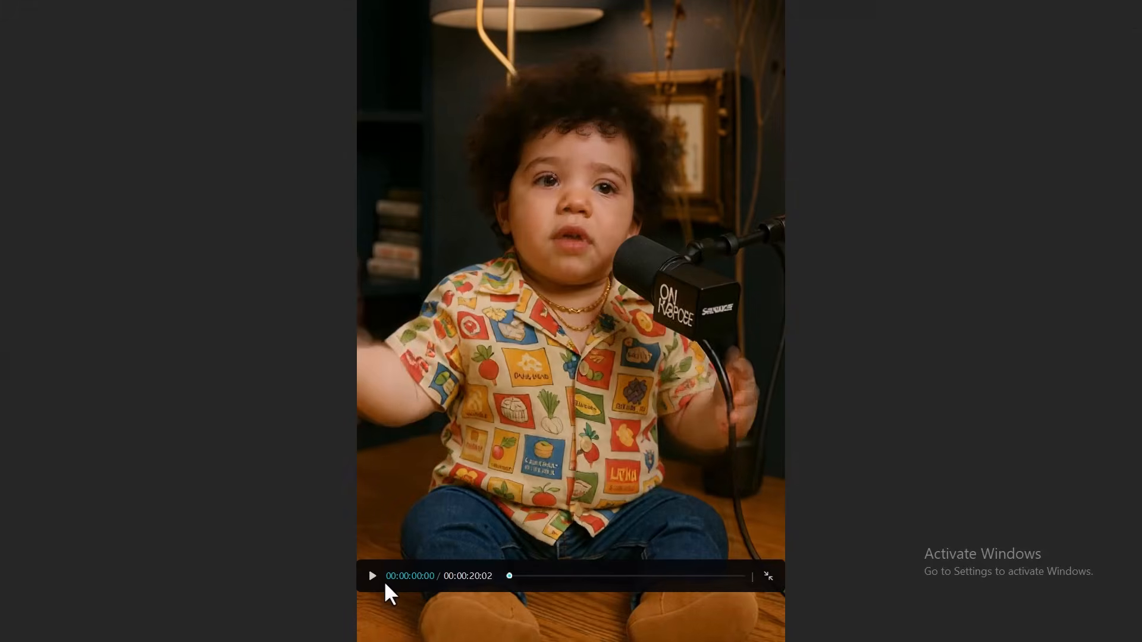
pyautogui.click(373, 576)
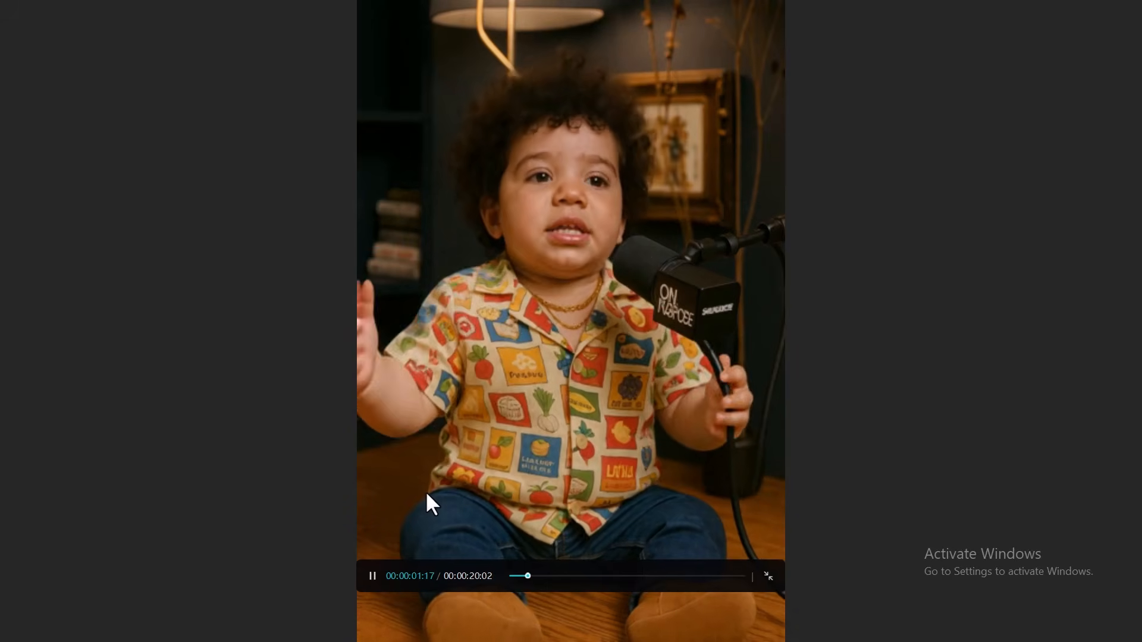